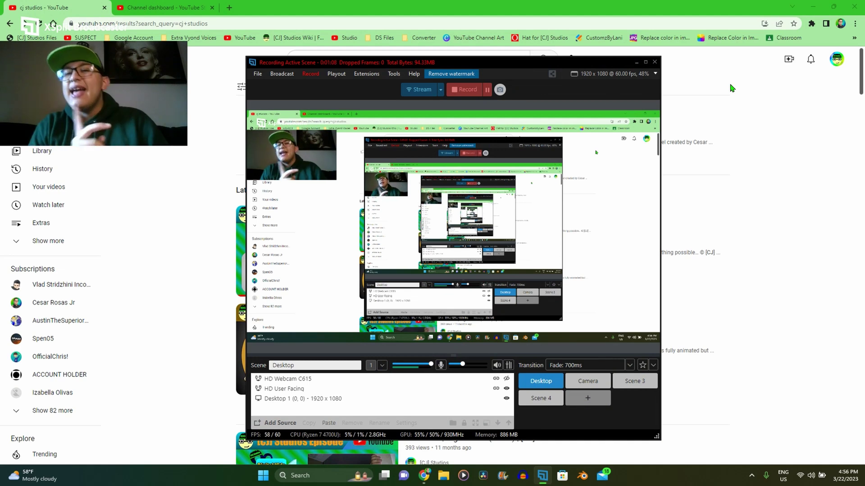
# Step: Refine the YouTube search to 'the adventures of vyond city the new room' and enlarge the results
pyautogui.click(721, 90)
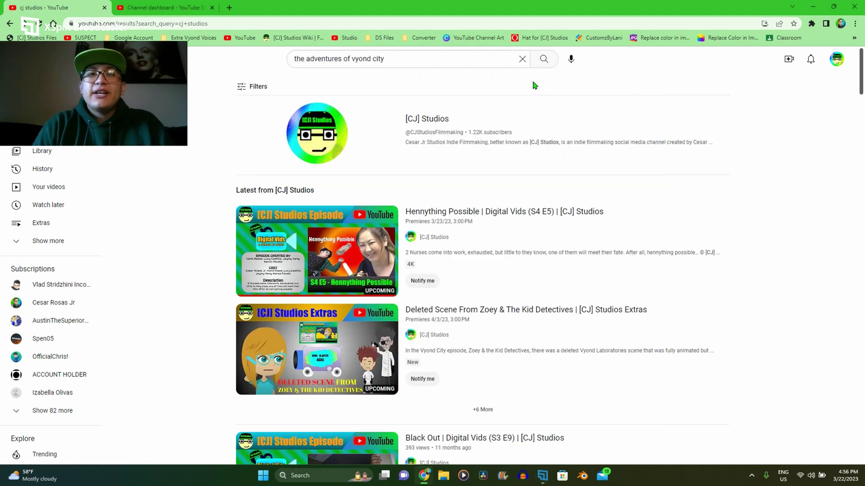
pyautogui.click(464, 59)
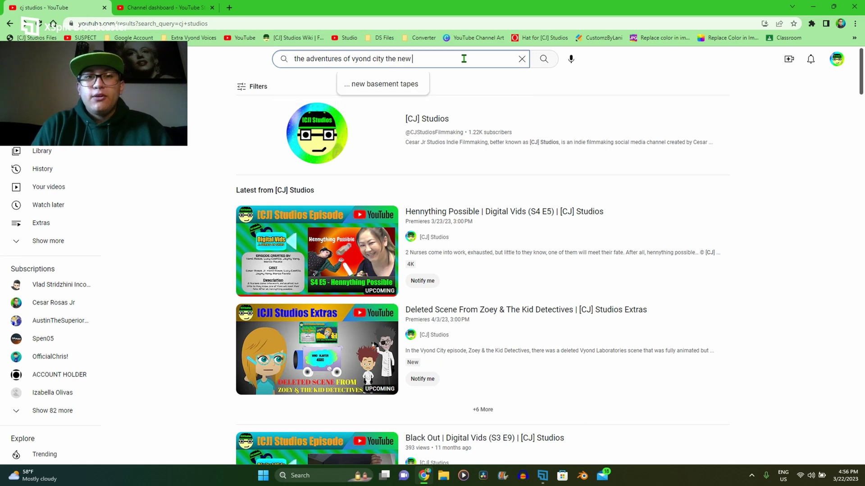
pyautogui.write('the new room')
pyautogui.press('Return')
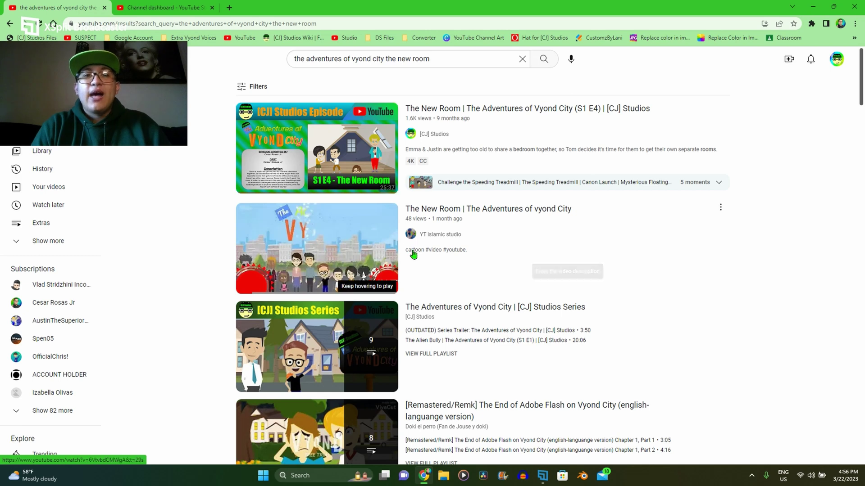
pyautogui.hotkey('ctrl', '+')
pyautogui.hotkey('ctrl', '+')
pyautogui.hotkey('ctrl', '+')
pyautogui.hotkey('ctrl', '+')
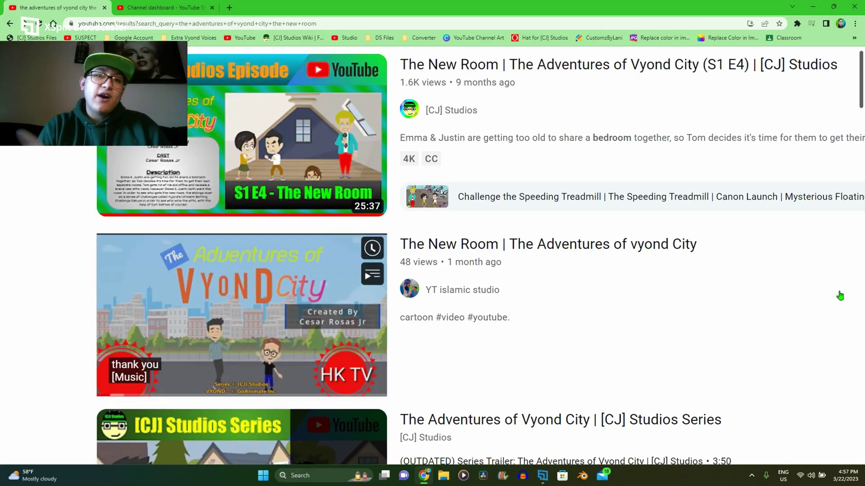
# Step: Play YT islamic studio's re-upload of The New Room, scrubbing to about 0:59 to inspect the HK TV watermark
pyautogui.click(280, 321)
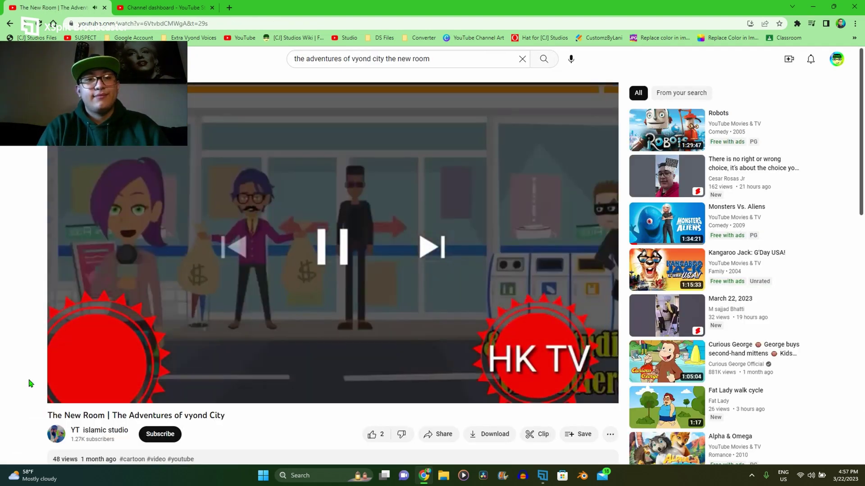
pyautogui.press('XF86AudioLowerVolume')
pyautogui.press('XF86AudioLowerVolume')
pyautogui.press('XF86AudioLowerVolume')
pyautogui.press('XF86AudioLowerVolume')
pyautogui.press('XF86AudioLowerVolume')
pyautogui.press('XF86AudioLowerVolume')
pyautogui.press('XF86AudioLowerVolume')
pyautogui.press('XF86AudioLowerVolume')
pyautogui.press('XF86AudioLowerVolume')
pyautogui.press('XF86AudioLowerVolume')
pyautogui.press('XF86AudioLowerVolume')
pyautogui.press('XF86AudioLowerVolume')
pyautogui.press('XF86AudioLowerVolume')
pyautogui.press('XF86AudioLowerVolume')
pyautogui.press('XF86AudioLowerVolume')
pyautogui.press('XF86AudioLowerVolume')
pyautogui.press('XF86AudioLowerVolume')
pyautogui.press('XF86AudioLowerVolume')
pyautogui.press('XF86AudioLowerVolume')
pyautogui.press('XF86AudioLowerVolume')
pyautogui.press('XF86AudioLowerVolume')
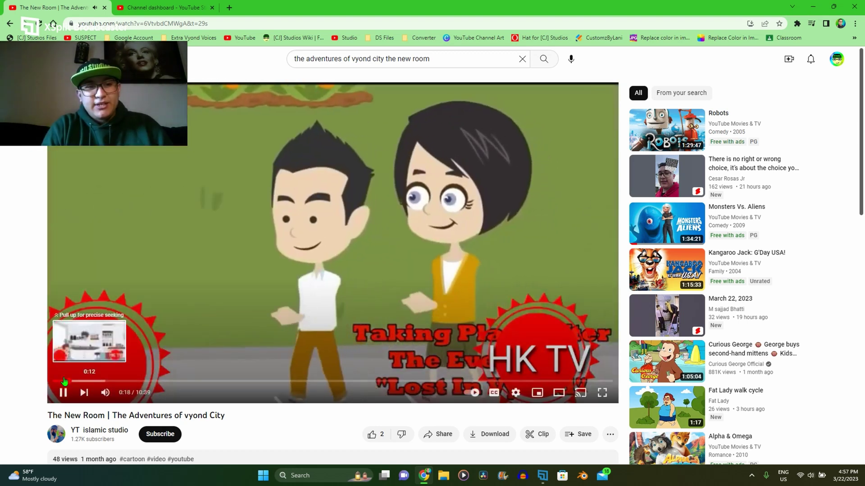
pyautogui.hotkey('ctrl', '+')
pyautogui.hotkey('ctrl', '+')
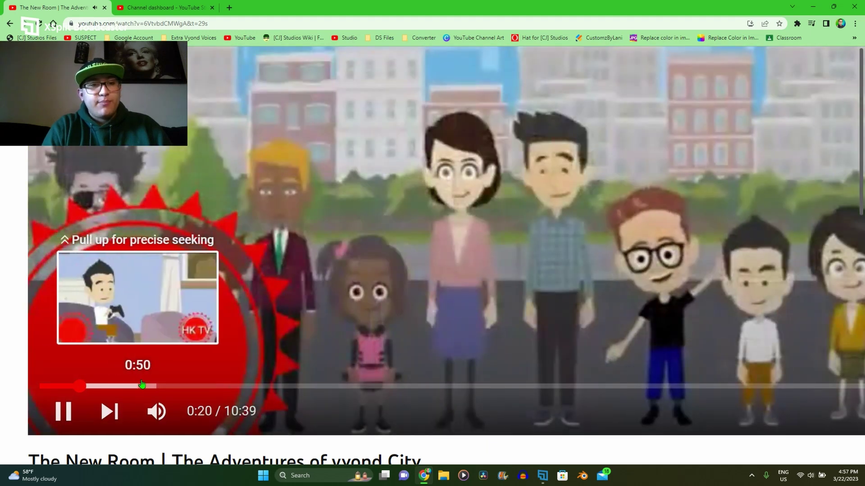
pyautogui.moveTo(143, 384); pyautogui.dragTo(154, 384)
pyautogui.hotkey('ctrl', '-')
pyautogui.hotkey('ctrl', '-')
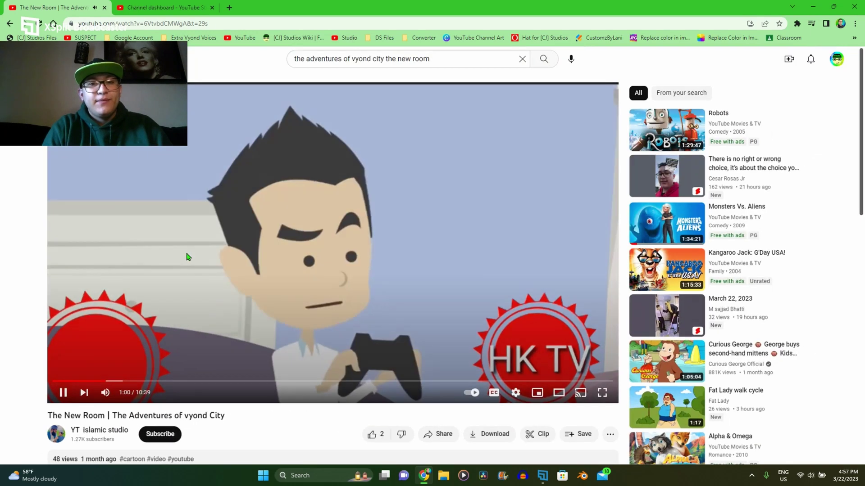
pyautogui.hotkey('ctrl', '+')
pyautogui.hotkey('ctrl', '+')
pyautogui.hotkey('ctrl', '+')
pyautogui.hotkey('ctrl', '+')
pyautogui.hotkey('ctrl', '+')
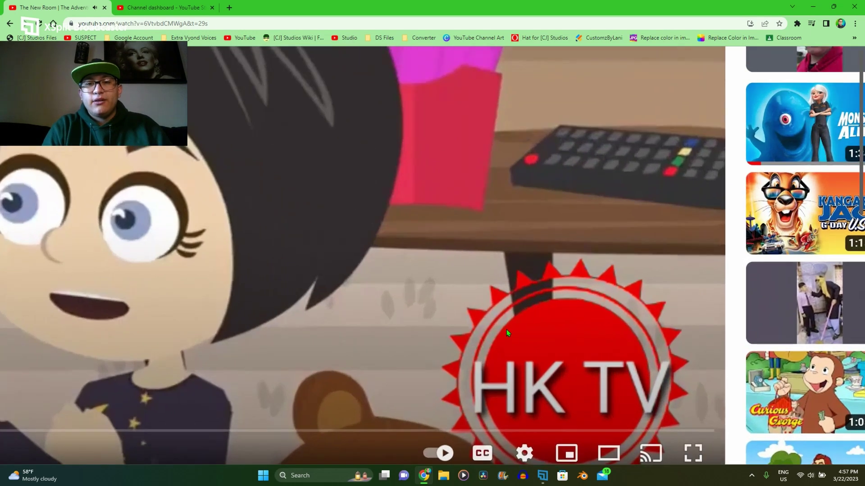
pyautogui.hotkey('ctrl', '-')
pyautogui.hotkey('ctrl', '-')
pyautogui.hotkey('ctrl', '-')
pyautogui.hotkey('ctrl', '-')
pyautogui.hotkey('ctrl', '-')
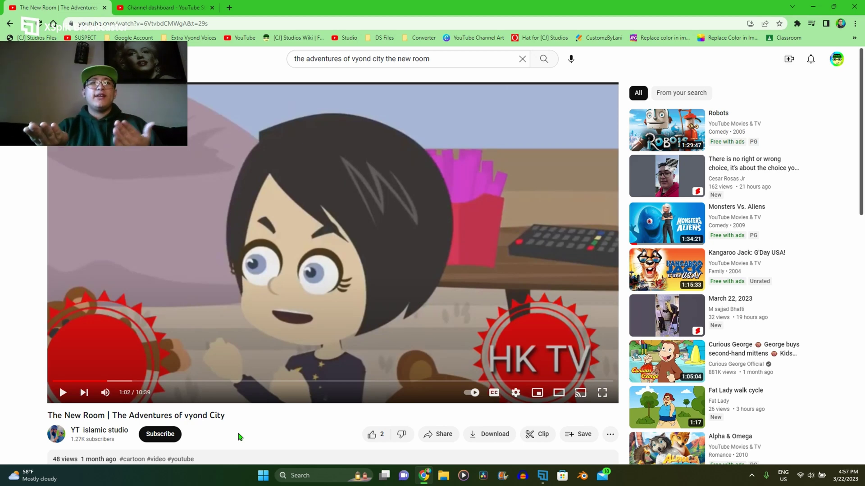
pyautogui.scroll(-3, 220, 428)
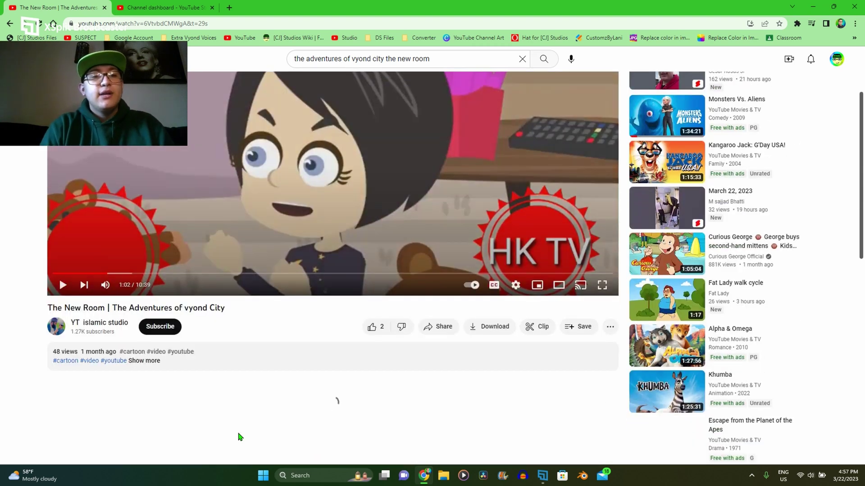
# Step: Open the YT islamic studio channel page and view its About information
pyautogui.click(63, 337)
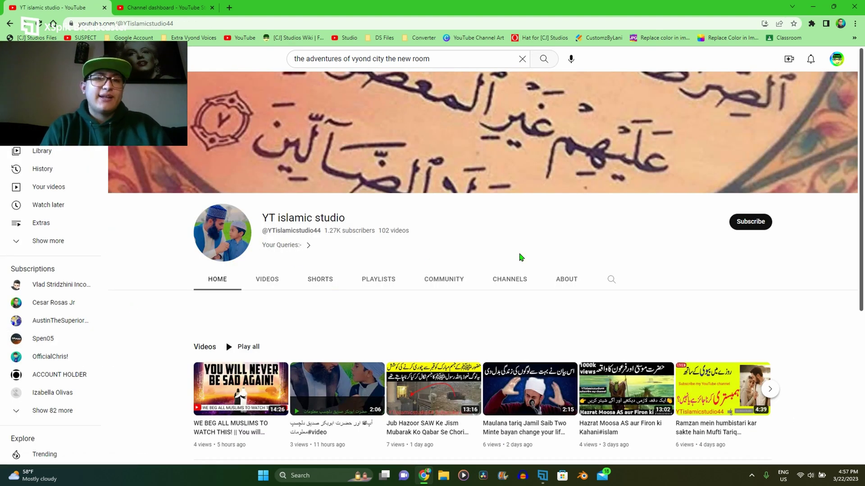
pyautogui.click(568, 281)
pyautogui.scroll(-5, 471, 306)
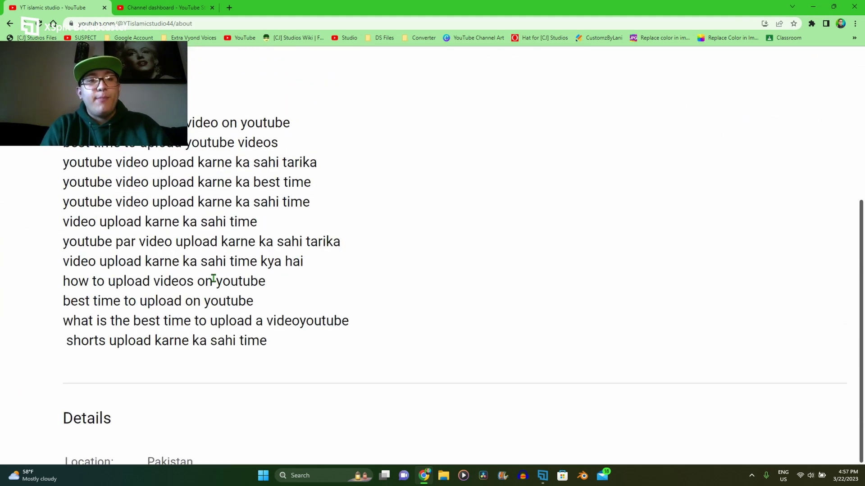
pyautogui.scroll(-5, 211, 281)
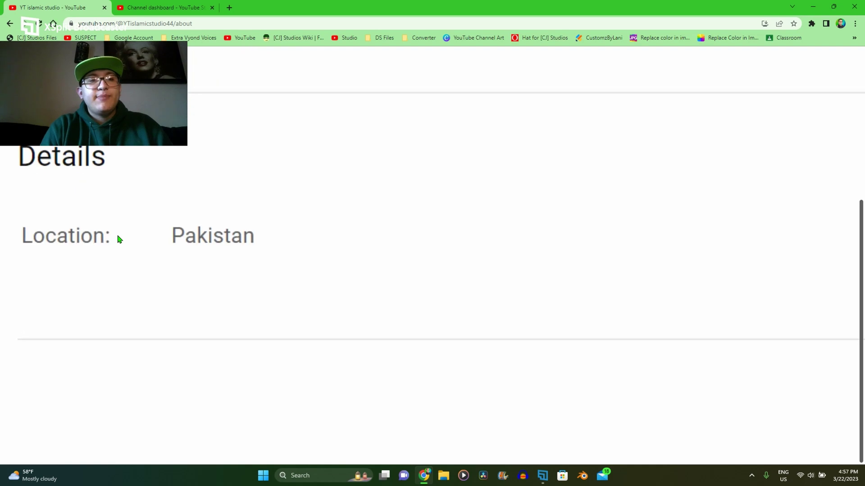
# Step: Browse the channel's uploaded cartoons to locate The New Room re-upload
pyautogui.hotkey('alt', 'Left')
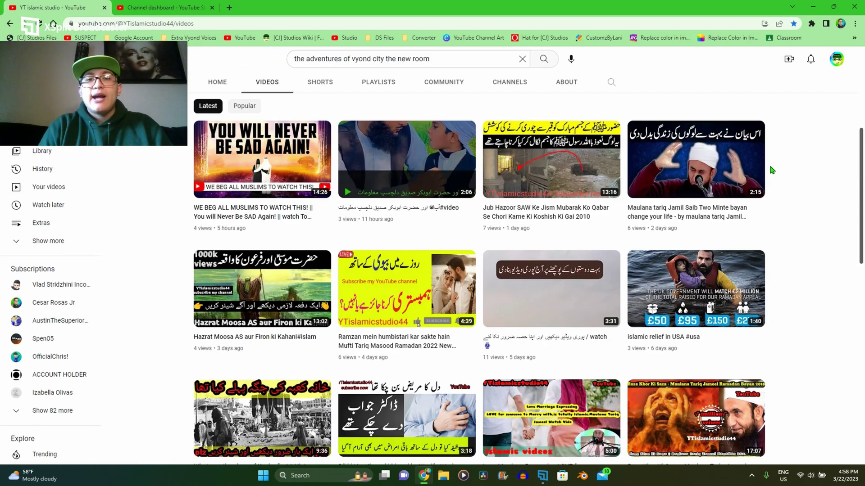
pyautogui.scroll(-4, 771, 170)
pyautogui.scroll(-10, 771, 170)
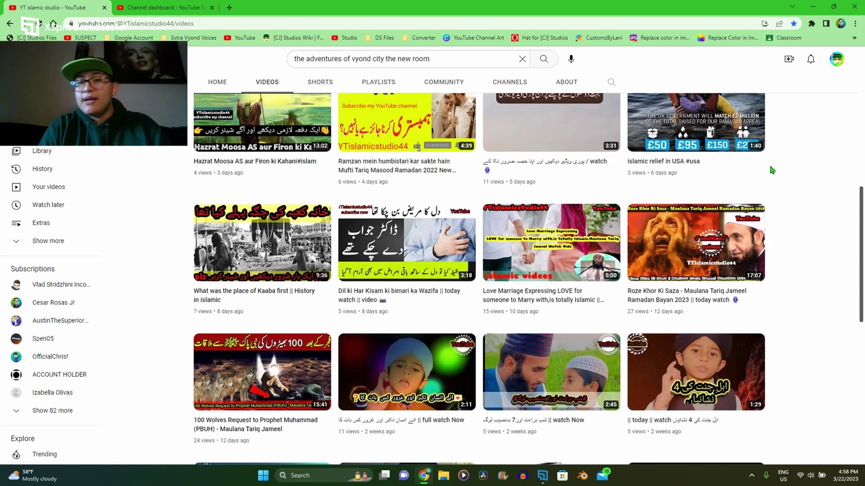
pyautogui.scroll(-15, 771, 170)
pyautogui.scroll(-1, 771, 169)
pyautogui.scroll(1, 771, 170)
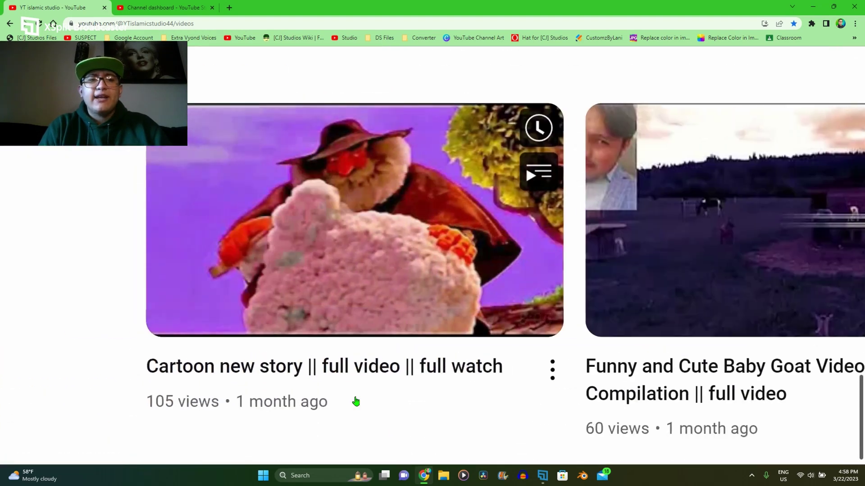
pyautogui.scroll(2, 355, 401)
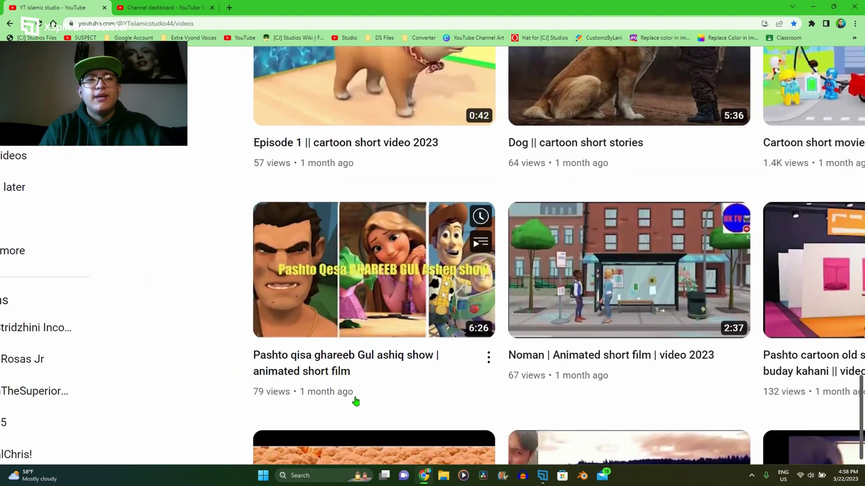
pyautogui.hscroll(1, 438, 342)
pyautogui.hscroll(5, 437, 342)
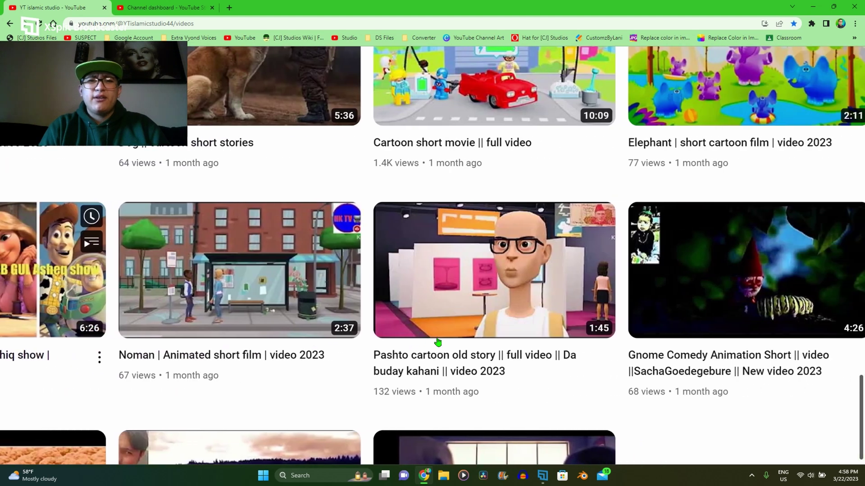
pyautogui.scroll(3, 540, 265)
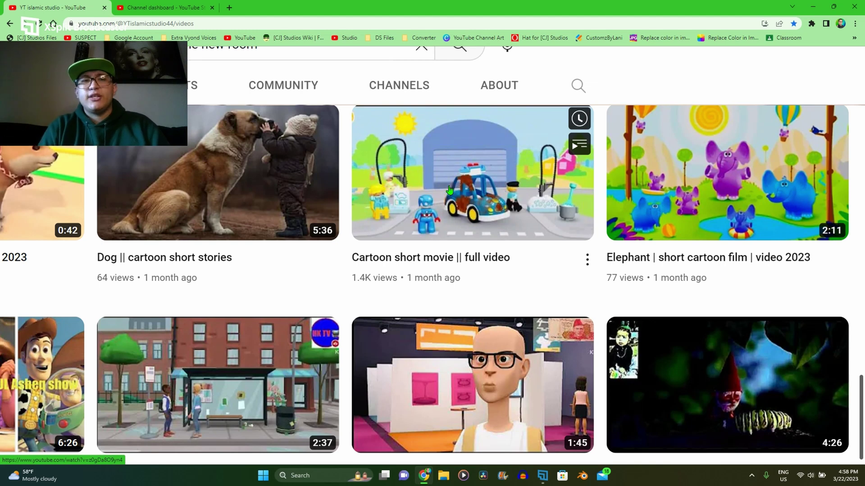
pyautogui.hotkey('ctrl', '0')
pyautogui.scroll(5, 449, 189)
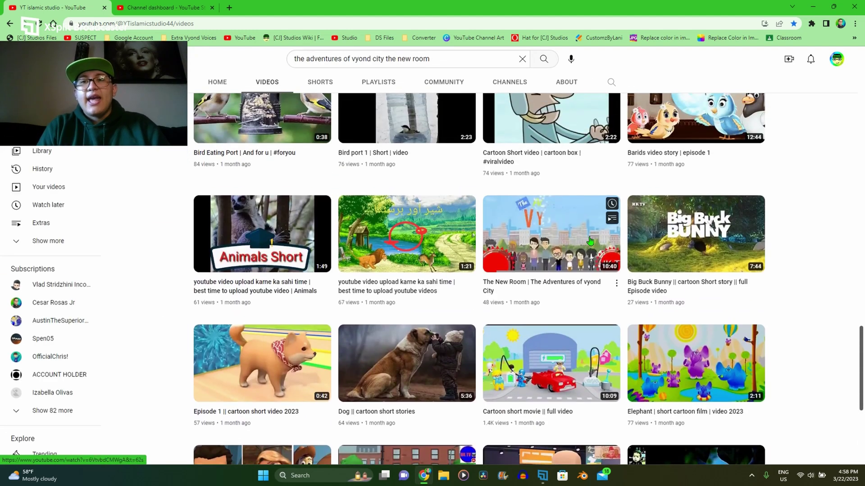
pyautogui.keyDown('ctrl'); pyautogui.scroll(5, 590, 242); pyautogui.keyUp('ctrl')
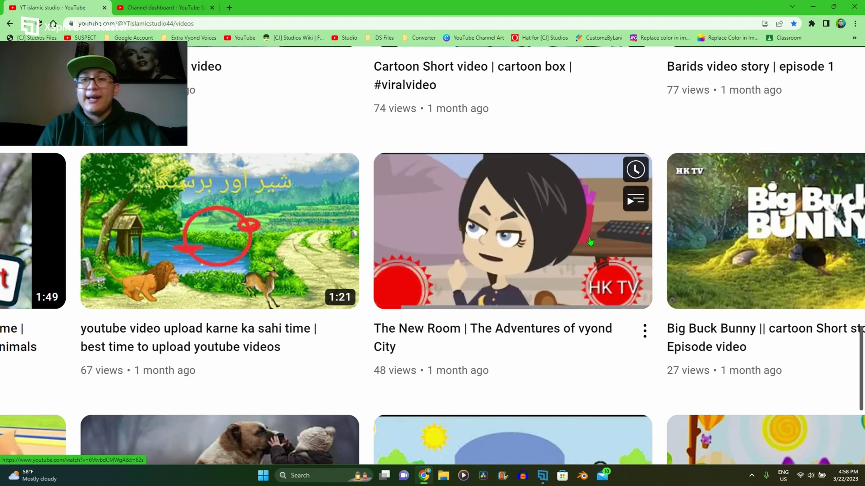
pyautogui.hotkey('ctrl', '0')
pyautogui.scroll(10, 590, 242)
pyautogui.scroll(5, 590, 241)
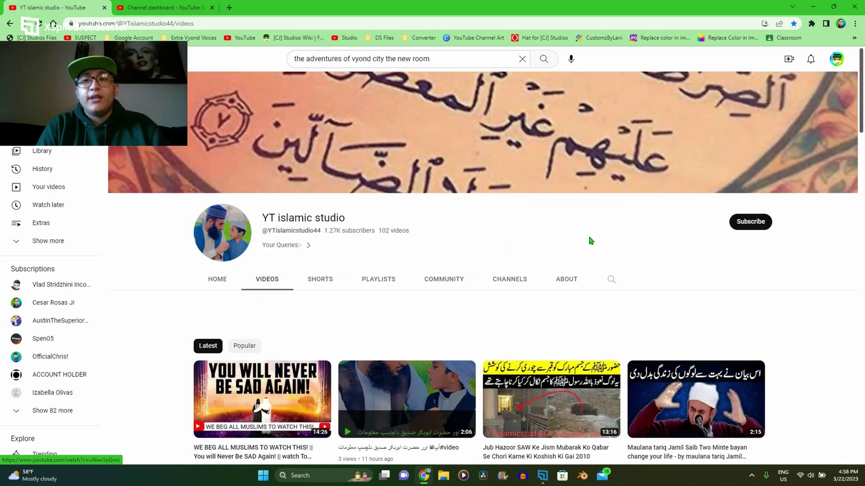
pyautogui.scroll(-10, 590, 241)
pyautogui.scroll(-5, 590, 242)
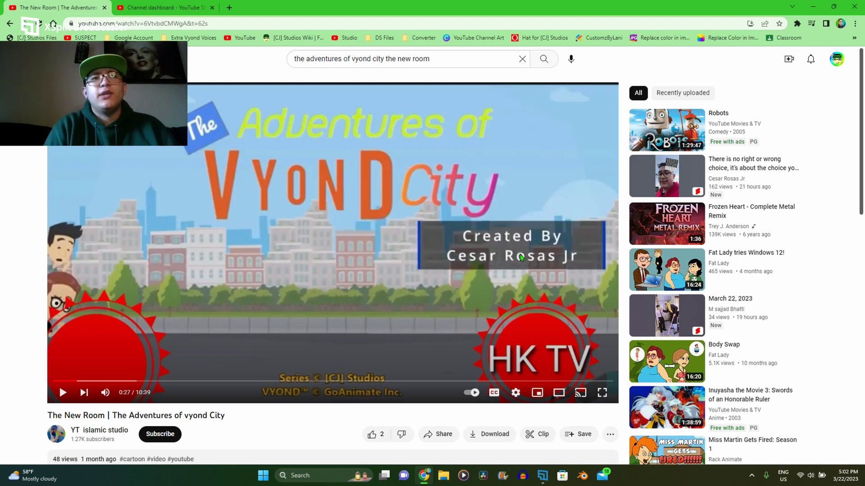
# Step: Zoom in on the video's credits and HK TV logo for a closer look
pyautogui.keyDown('ctrl'); pyautogui.scroll(5, 521, 258); pyautogui.keyUp('ctrl')
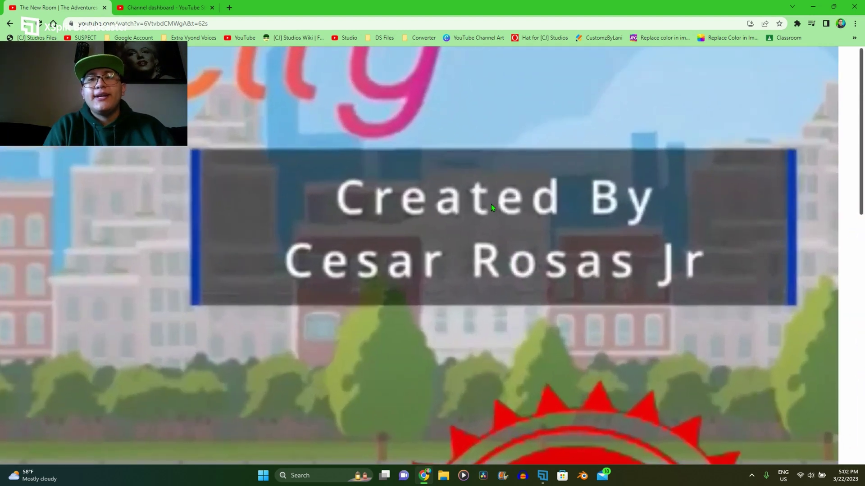
pyautogui.scroll(-5, 717, 283)
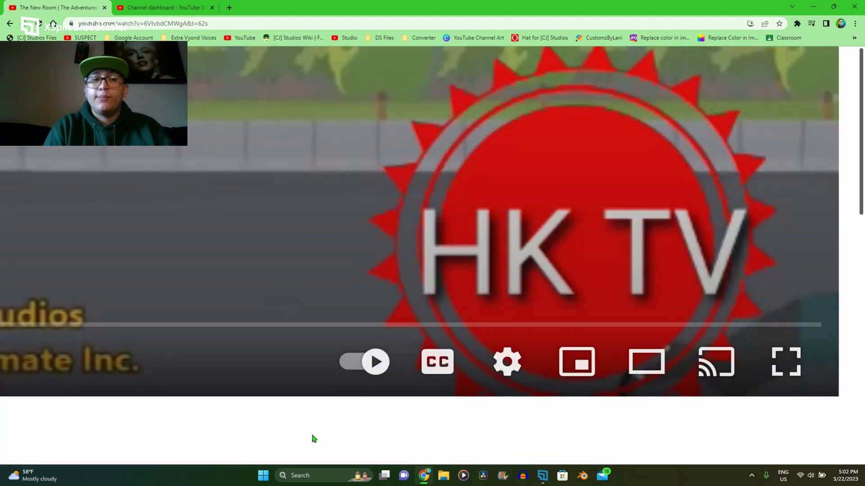
pyautogui.hscroll(-5, 314, 439)
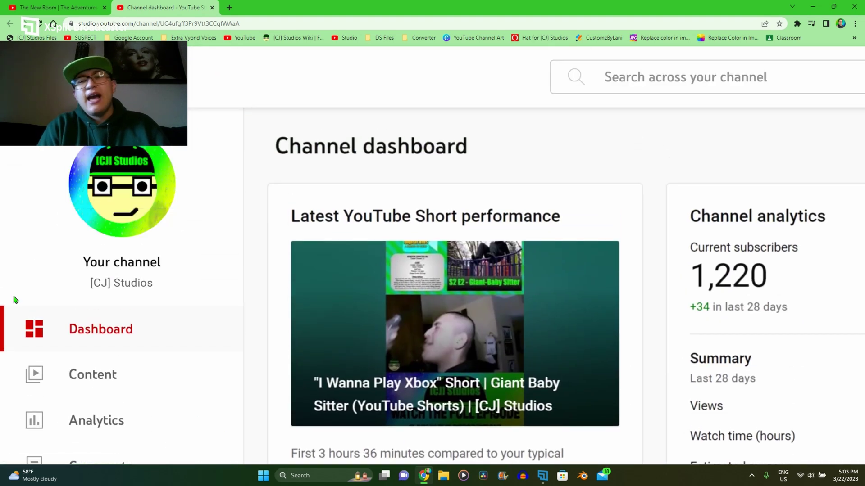
# Step: Open the Copyright section in YouTube Studio to see the matched re-upload
pyautogui.hotkey('ctrl', '0')
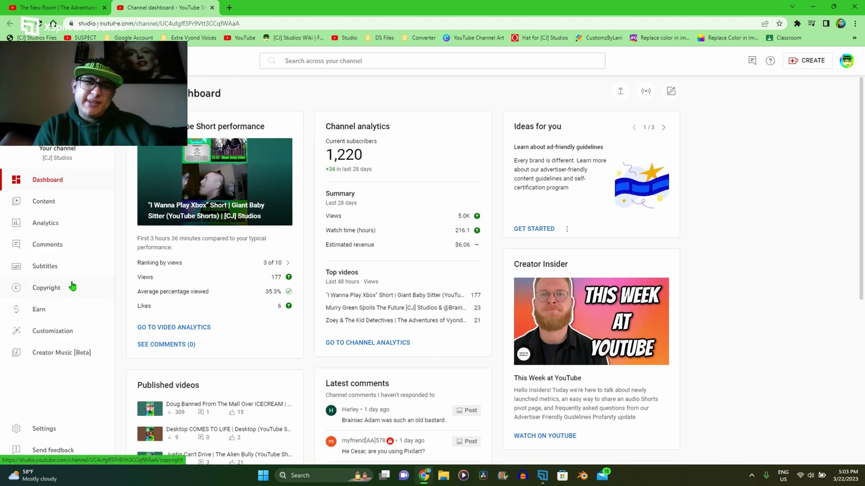
pyautogui.click(73, 287)
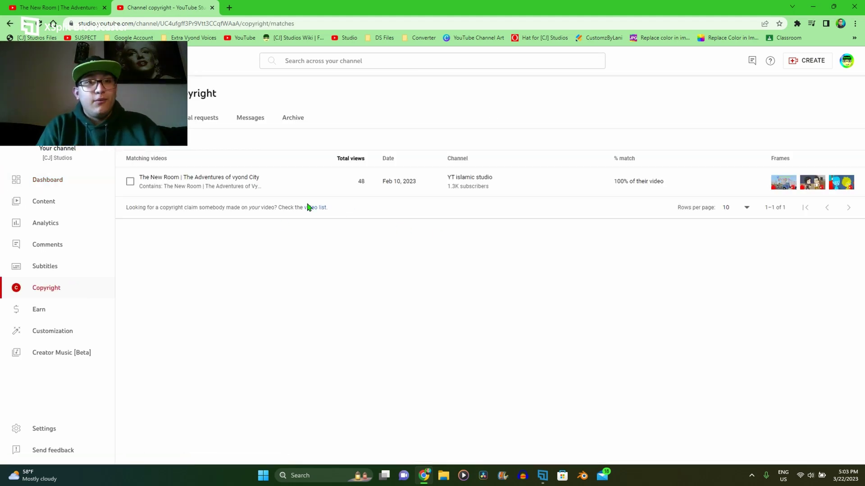
pyautogui.scroll(5, 294, 202)
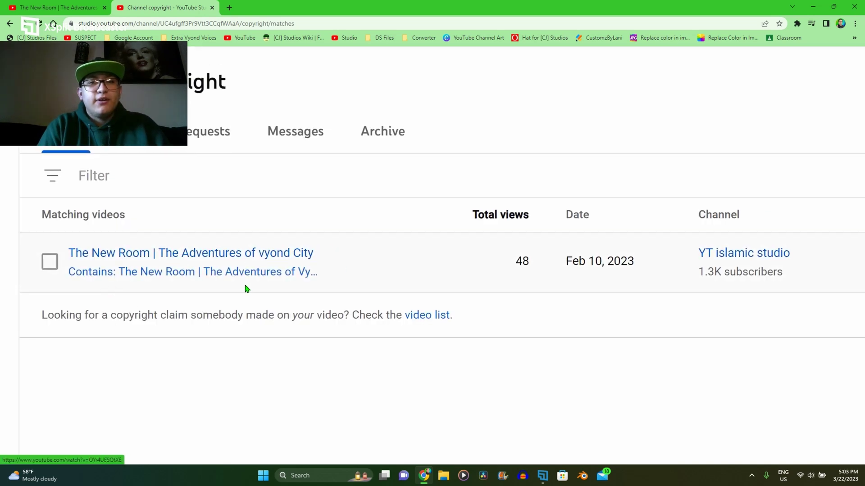
pyautogui.scroll(-5, 247, 289)
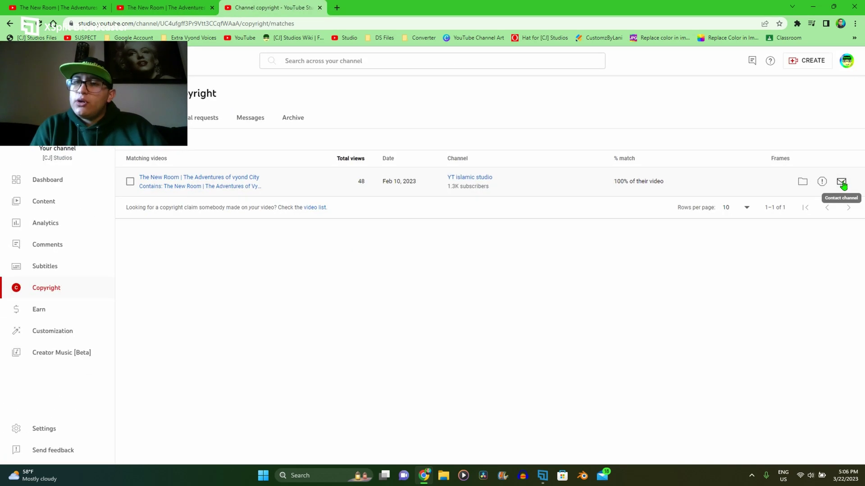
# Step: Look over the contact option and past removal requests, closing a blank new request unsent
pyautogui.click(841, 183)
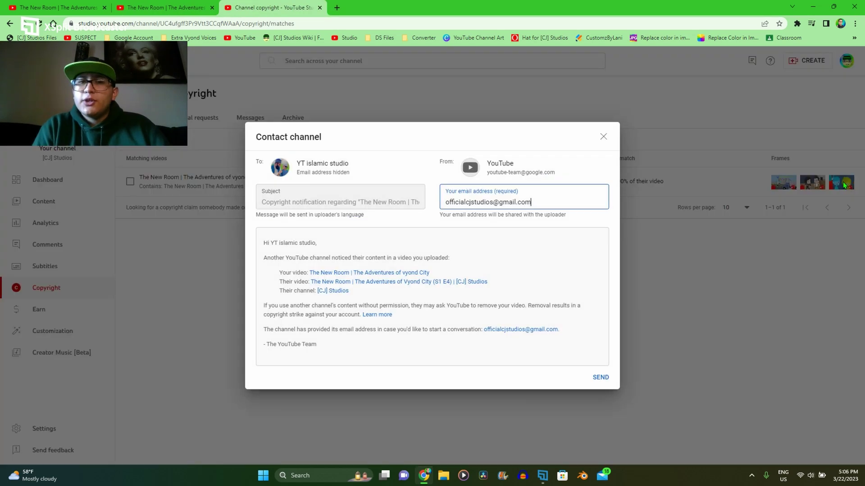
pyautogui.press('Escape')
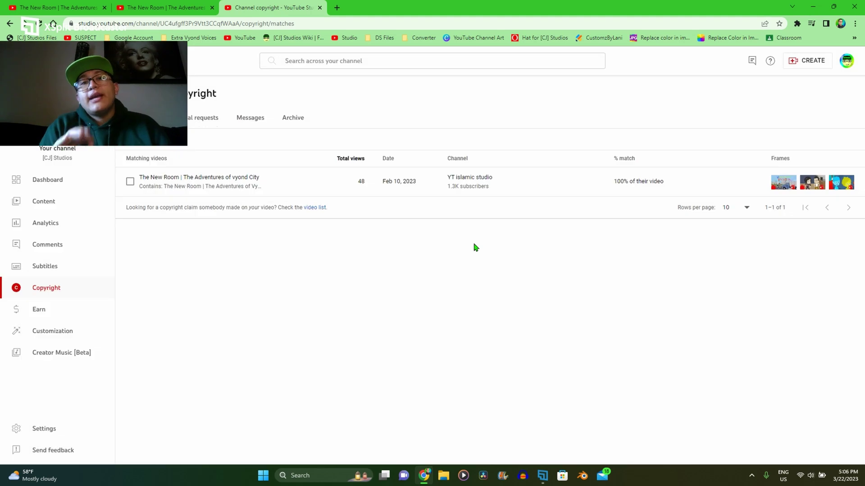
pyautogui.click(200, 117)
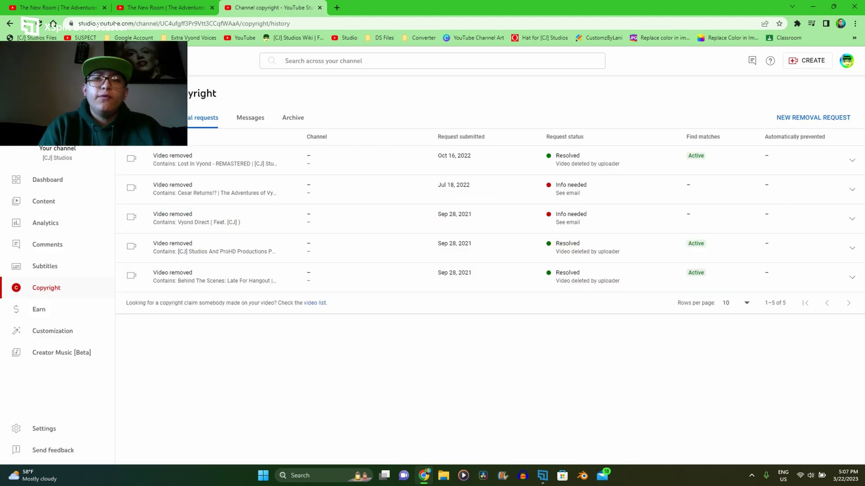
pyautogui.click(827, 118)
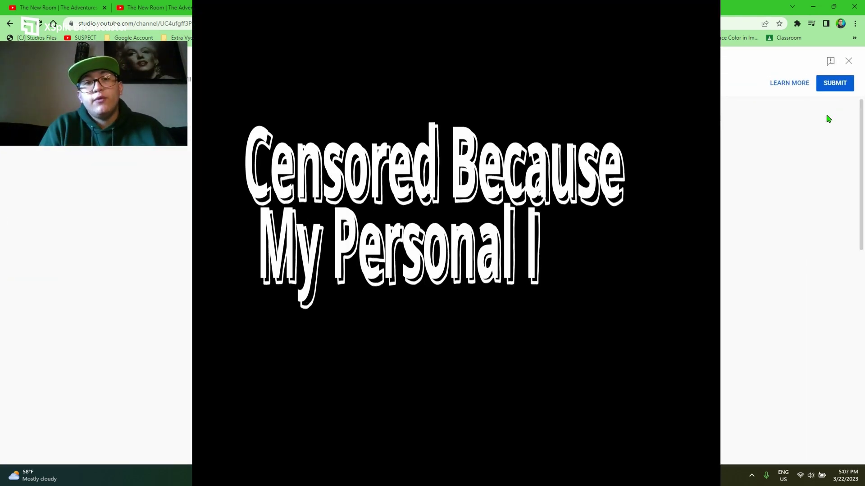
pyautogui.scroll(5, 728, 198)
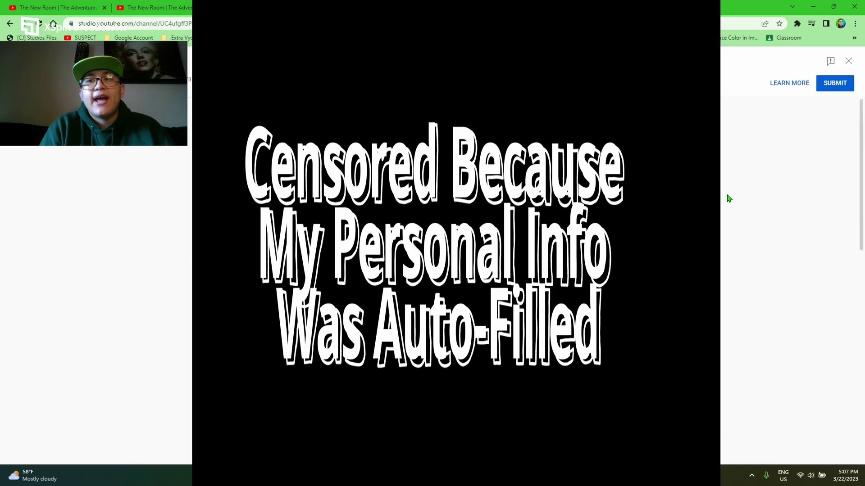
pyautogui.click(849, 60)
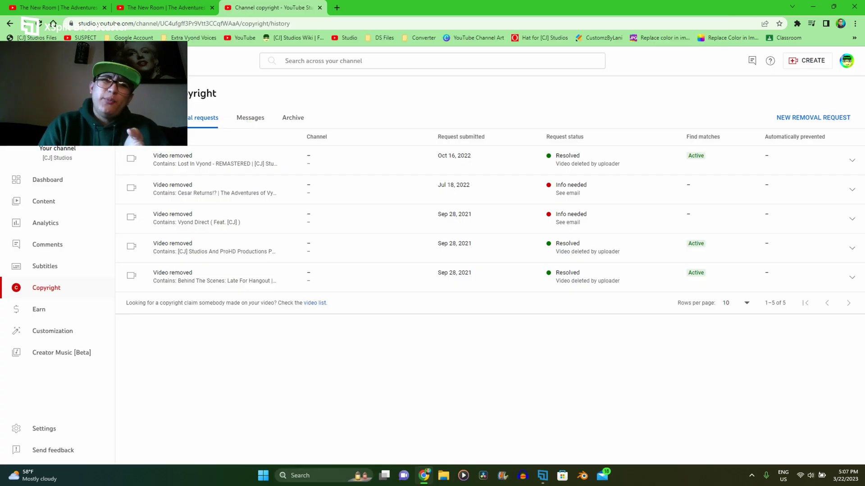
# Step: From the Matches list, open a removal request for the YT islamic studio re-upload of The New Room
pyautogui.click(148, 118)
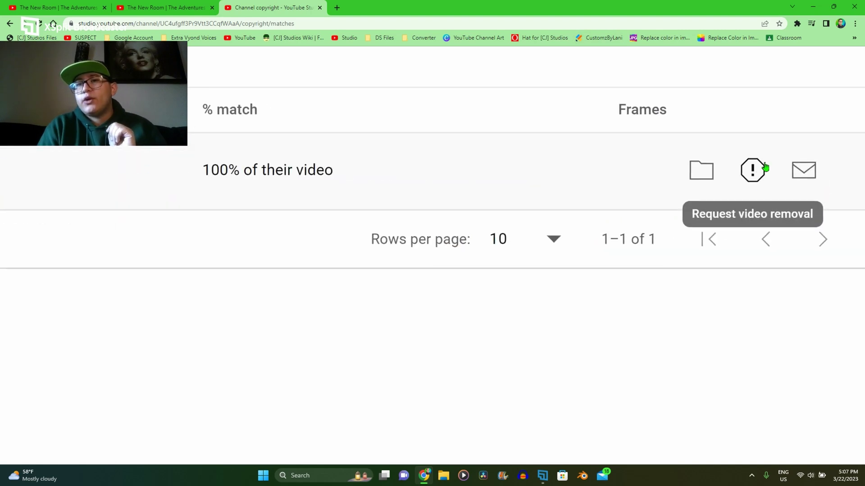
pyautogui.click(822, 182)
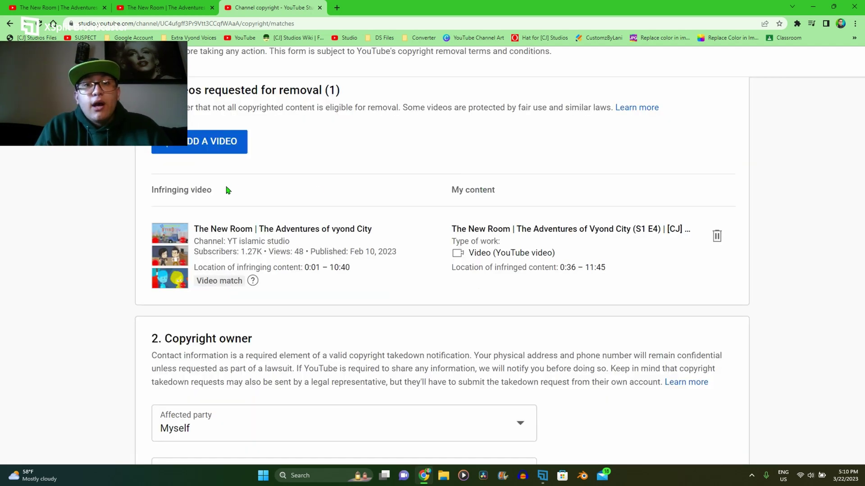
pyautogui.scroll(3, 254, 240)
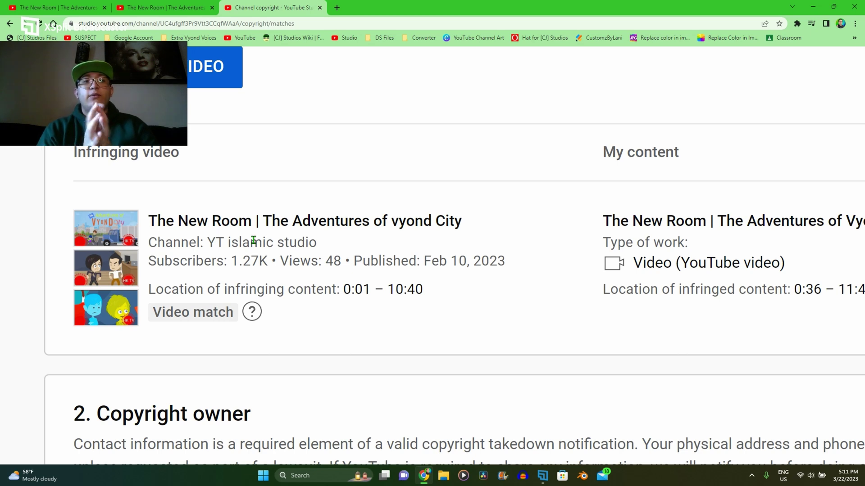
pyautogui.keyDown('ctrl'); pyautogui.scroll(3, 324, 270); pyautogui.keyUp('ctrl')
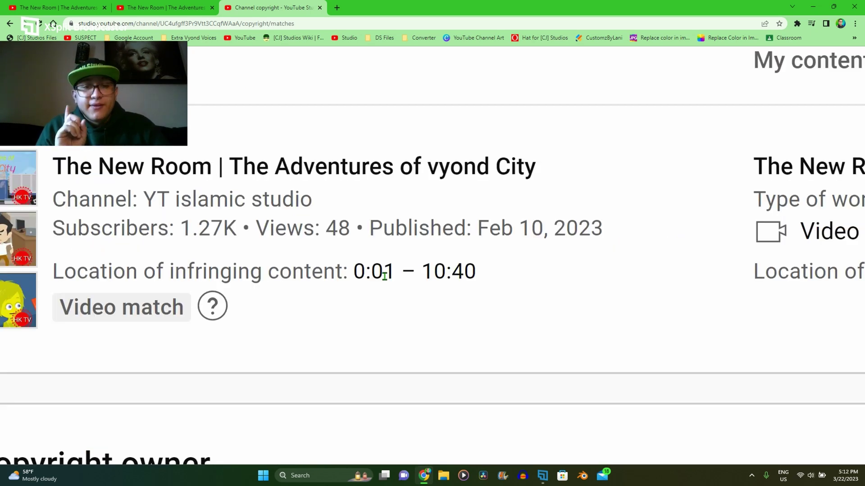
pyautogui.hscroll(10, 385, 275)
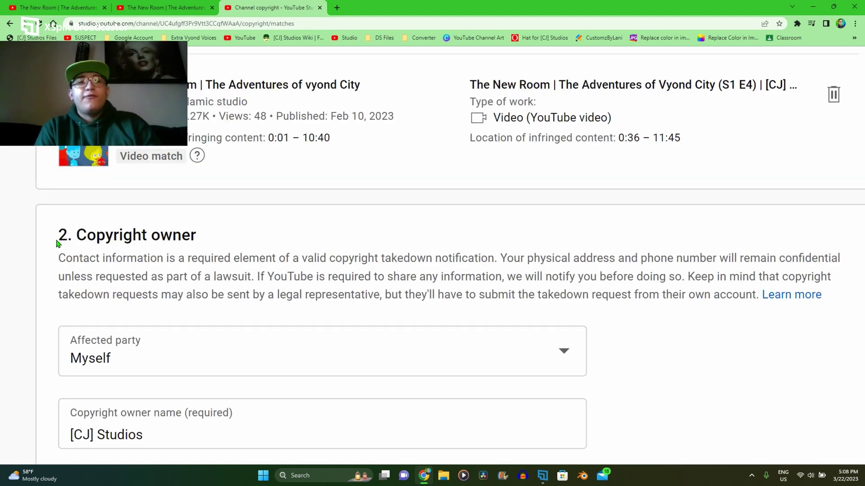
# Step: Keep Myself as the affected party and confirm the copyright owner name is [CJ] Studios
pyautogui.click(157, 363)
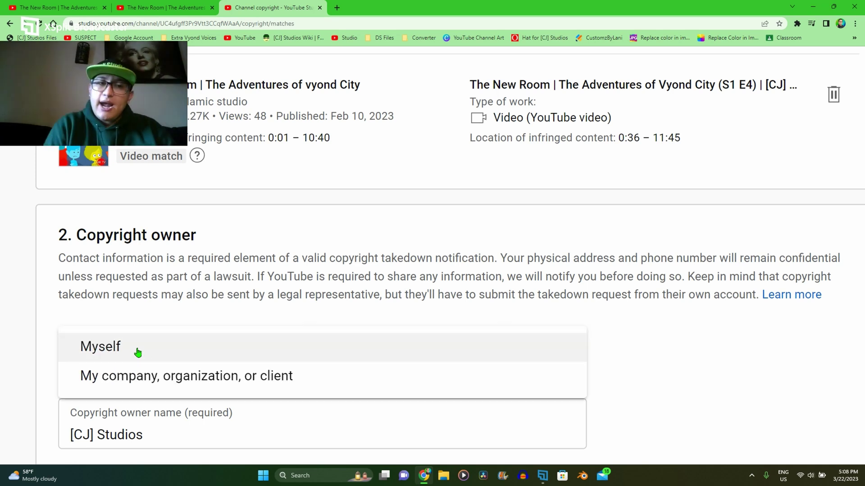
pyautogui.click(135, 353)
pyautogui.click(135, 354)
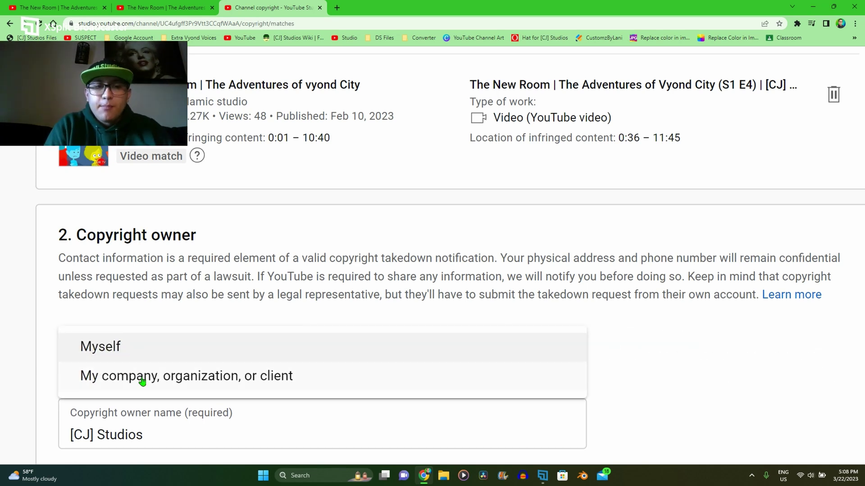
pyautogui.press('Escape')
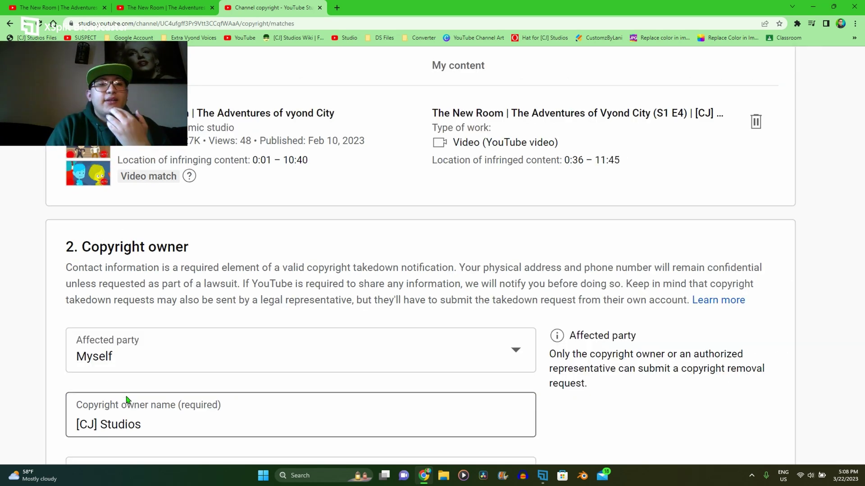
pyautogui.click(149, 430)
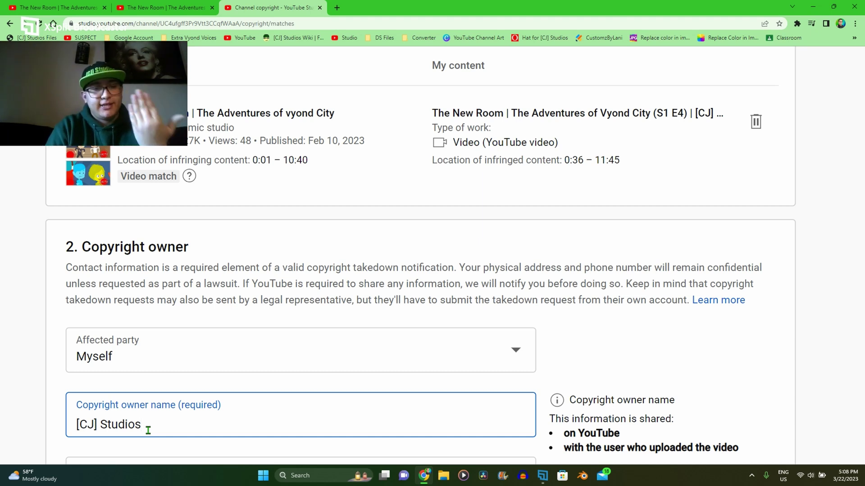
pyautogui.scroll(-1, 148, 430)
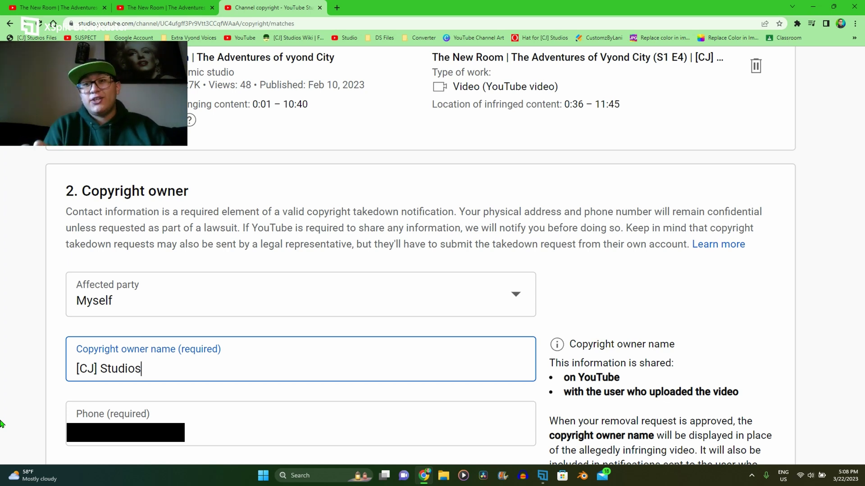
pyautogui.scroll(-7, 104, 231)
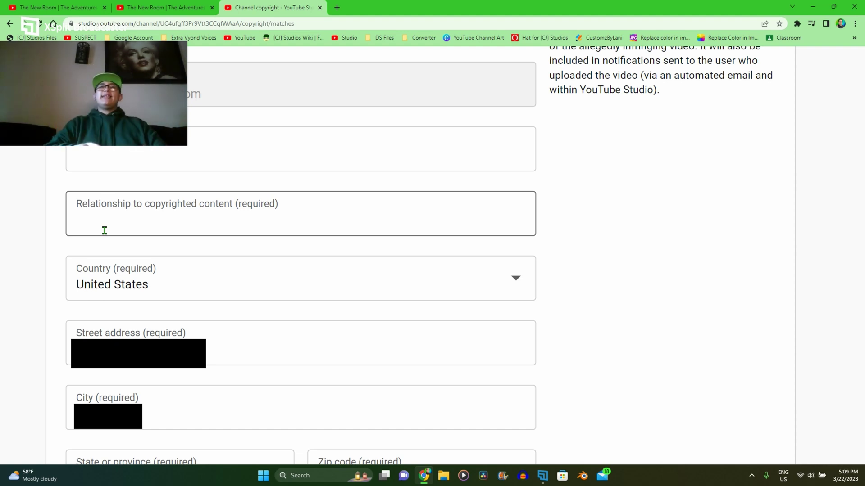
# Step: Fill in the secondary email and enter 'Owner' as the relationship to the copyrighted content
pyautogui.click(129, 167)
pyautogui.write('of')
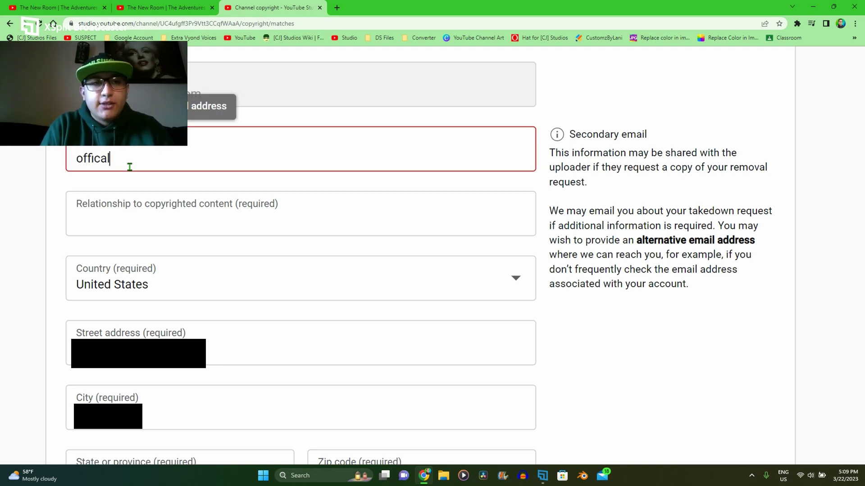
pyautogui.write('ficia')
pyautogui.hotkey('ctrl', 'a')
pyautogui.hotkey('ctrl', 'v')
pyautogui.click(1, 254)
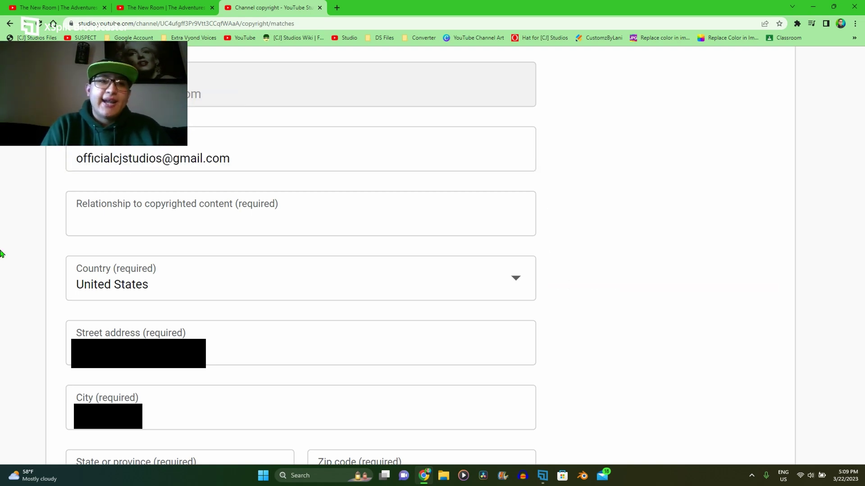
pyautogui.click(180, 218)
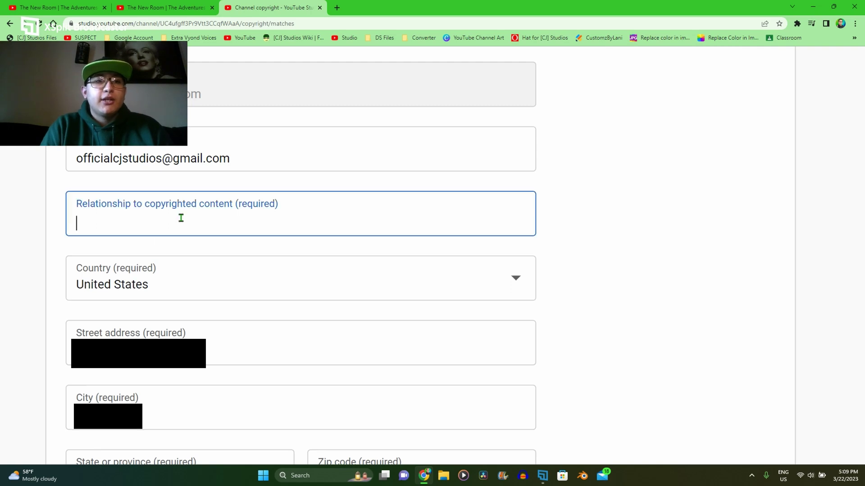
pyautogui.write('Owner')
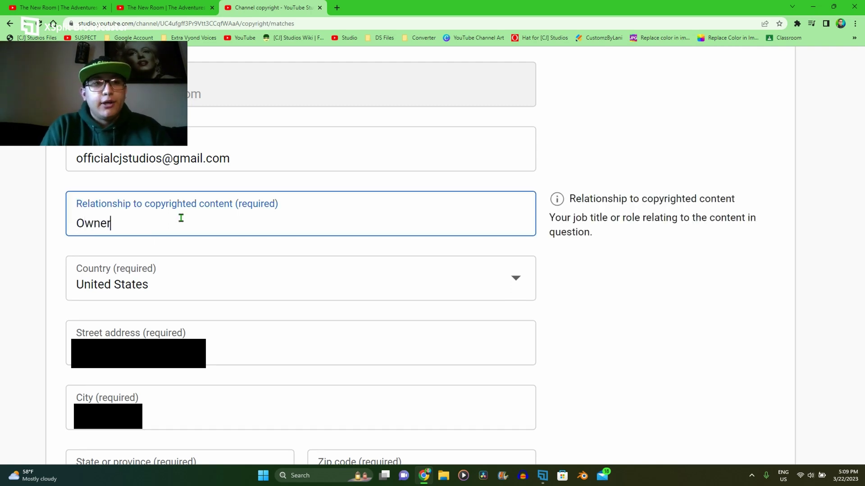
pyautogui.click(126, 285)
pyautogui.hotkey('ctrl', '+')
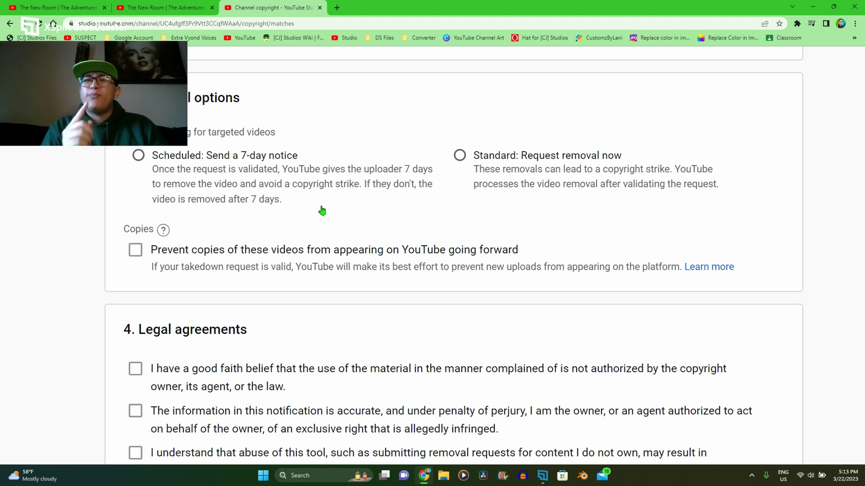
# Step: Choose to have the video removed right away rather than sending a notice first
pyautogui.click(471, 163)
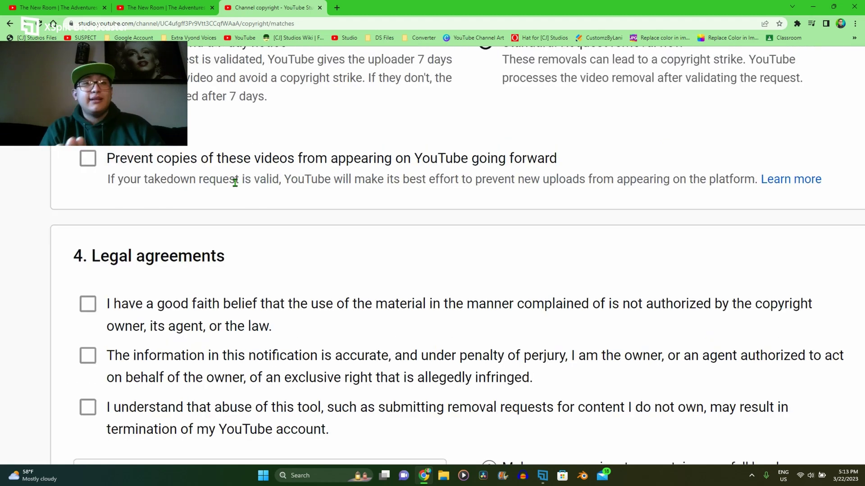
pyautogui.scroll(-3, 235, 183)
pyautogui.scroll(-3, 235, 180)
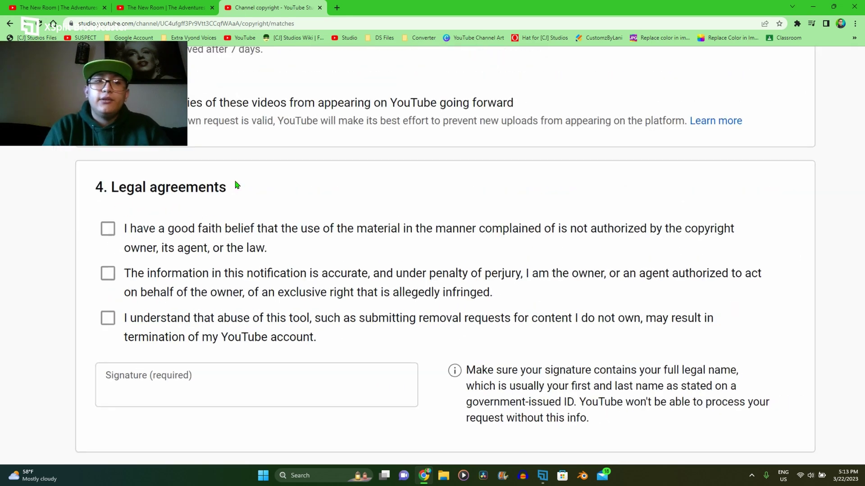
pyautogui.scroll(3, 235, 182)
pyautogui.scroll(-3, 234, 183)
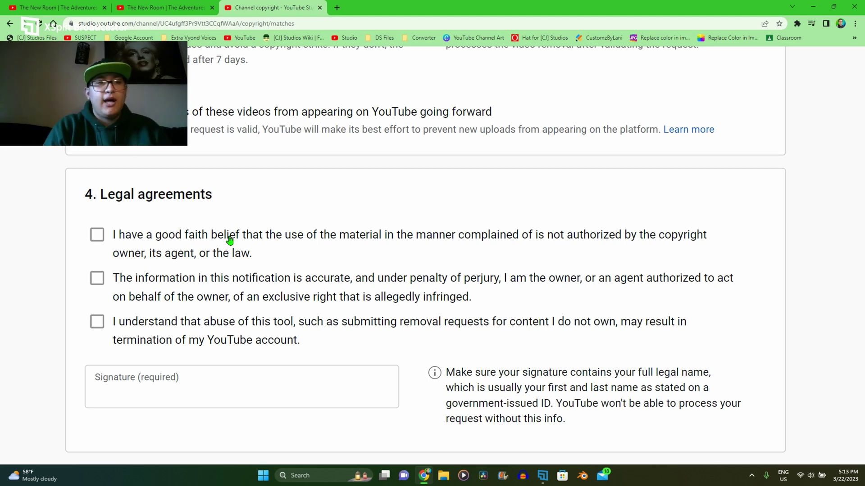
# Step: Agree to the good-faith, accuracy/perjury and tool-abuse legal statements
pyautogui.click(229, 241)
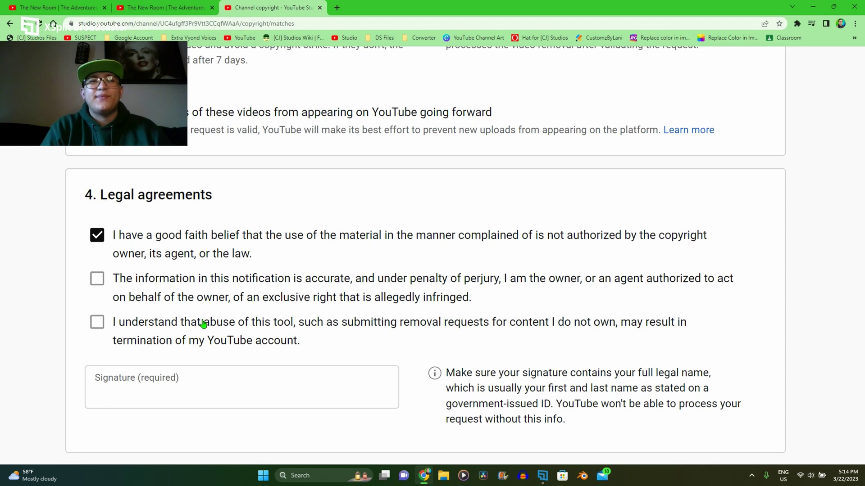
pyautogui.click(181, 299)
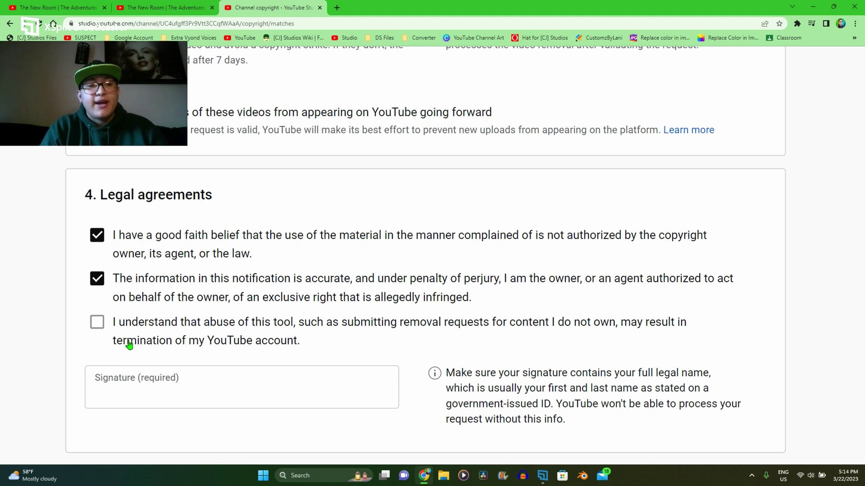
pyautogui.moveTo(97, 322); pyautogui.dragTo(114, 345)
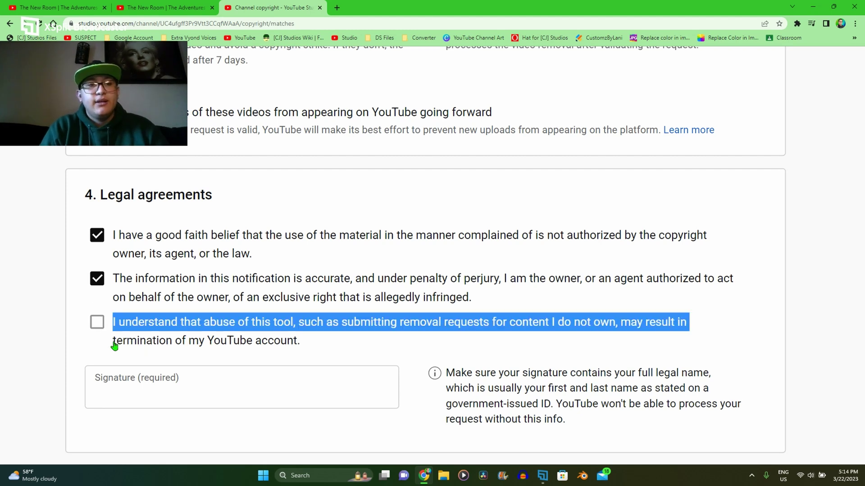
pyautogui.click(98, 322)
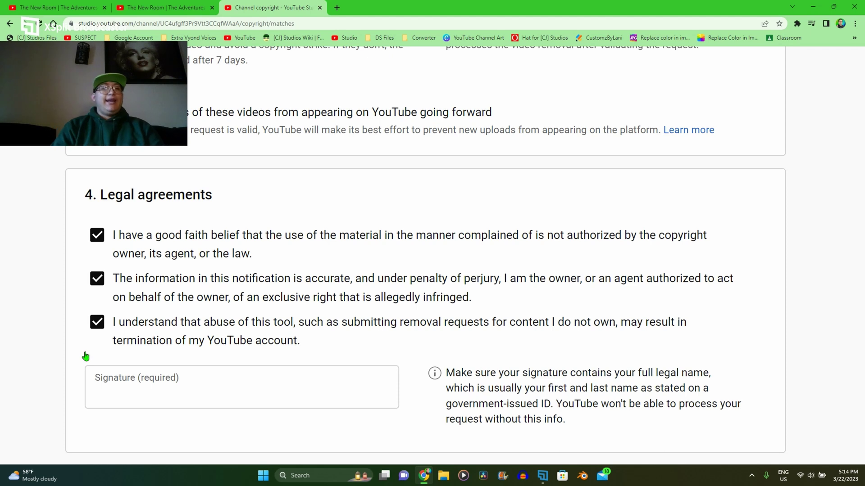
# Step: Sign the removal request with the full legal name and submit it
pyautogui.click(145, 381)
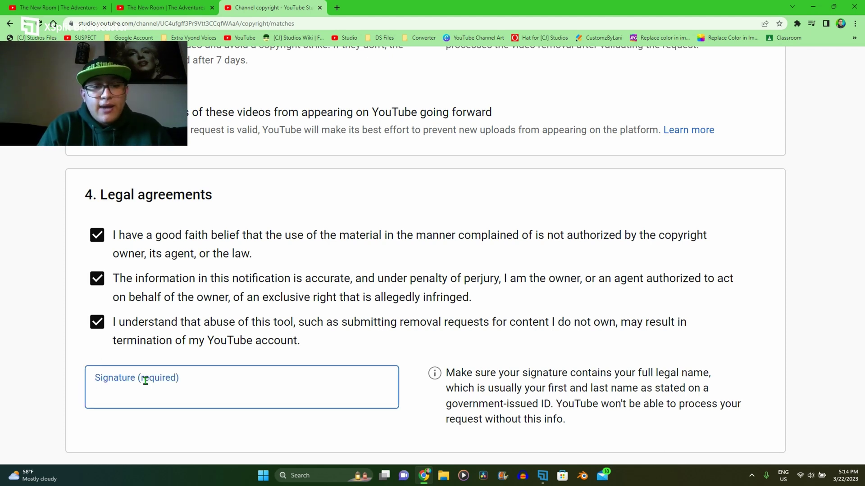
pyautogui.write('Cesar R')
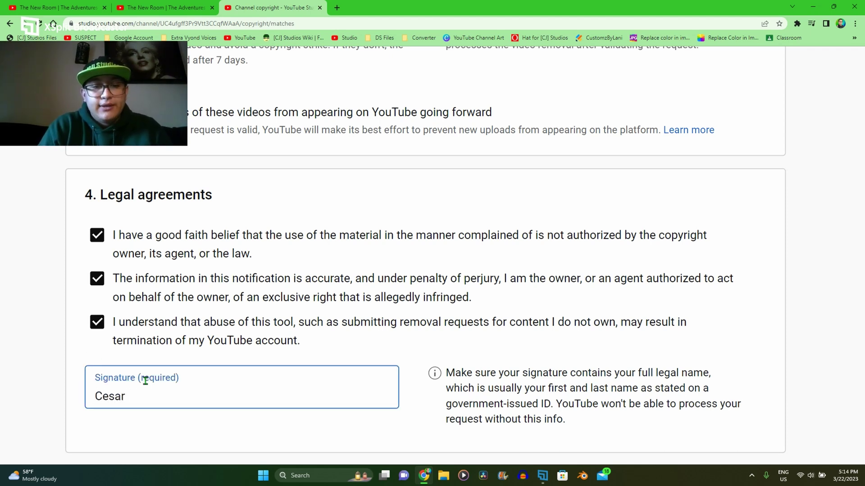
pyautogui.write('osas Jr')
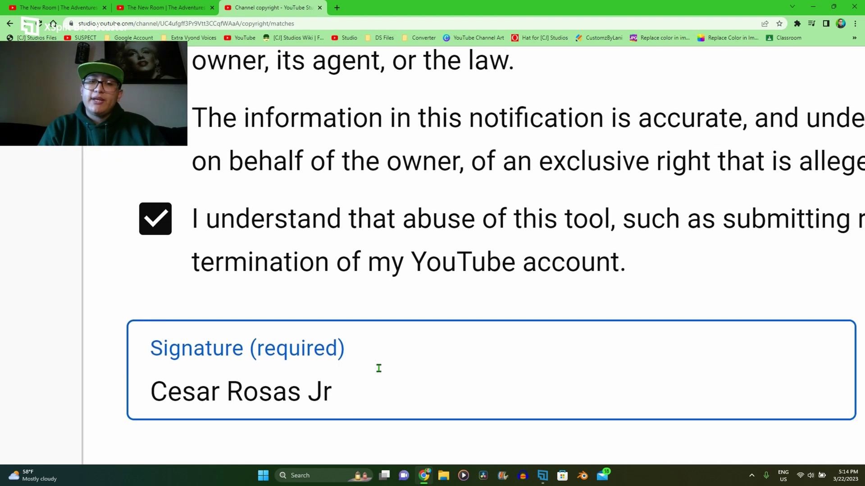
pyautogui.scroll(5, 378, 368)
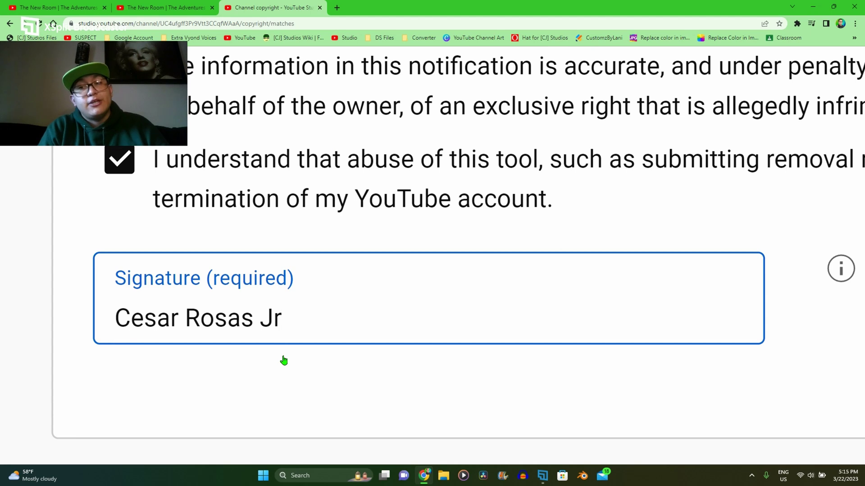
pyautogui.click(752, 156)
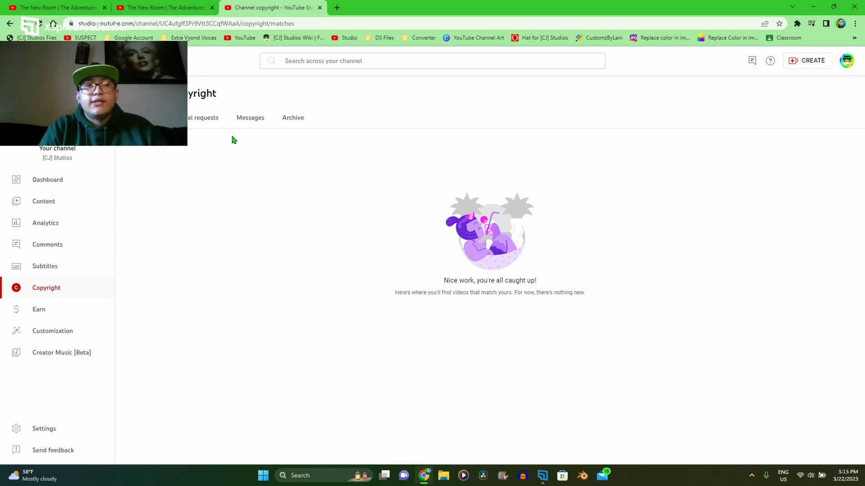
# Step: Check the Removal requests list for the status of the new The New Room request
pyautogui.click(211, 118)
pyautogui.click(135, 118)
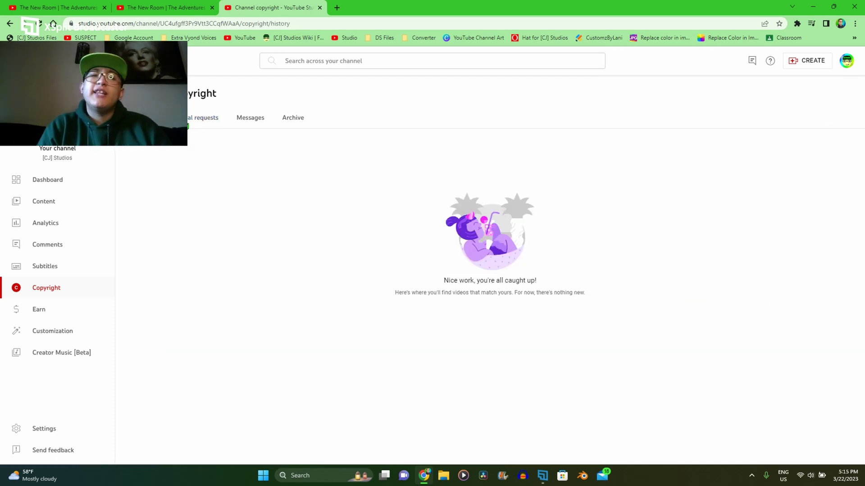
pyautogui.click(204, 117)
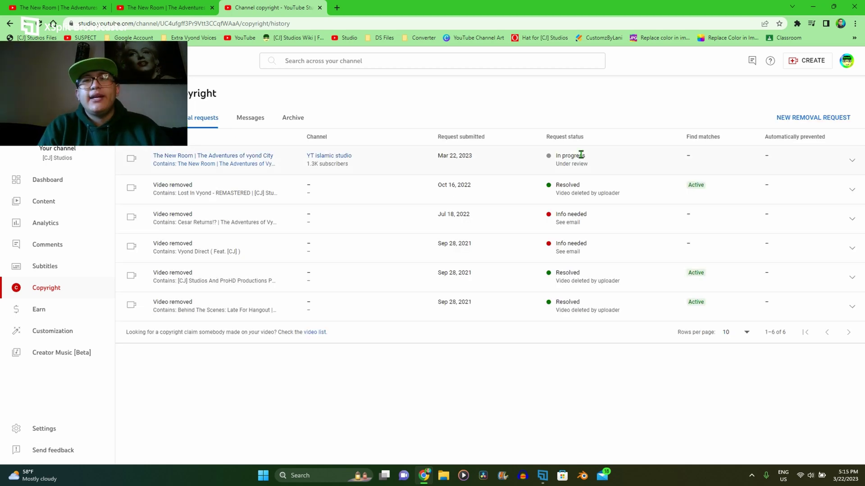
pyautogui.keyDown('ctrl'); pyautogui.scroll(5, 581, 154); pyautogui.keyUp('ctrl')
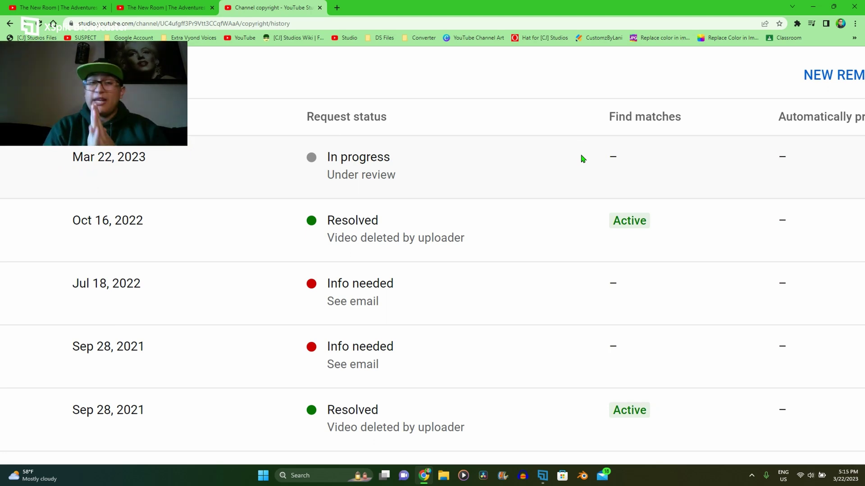
pyautogui.keyDown('ctrl'); pyautogui.scroll(-5, 436, 356); pyautogui.keyUp('ctrl')
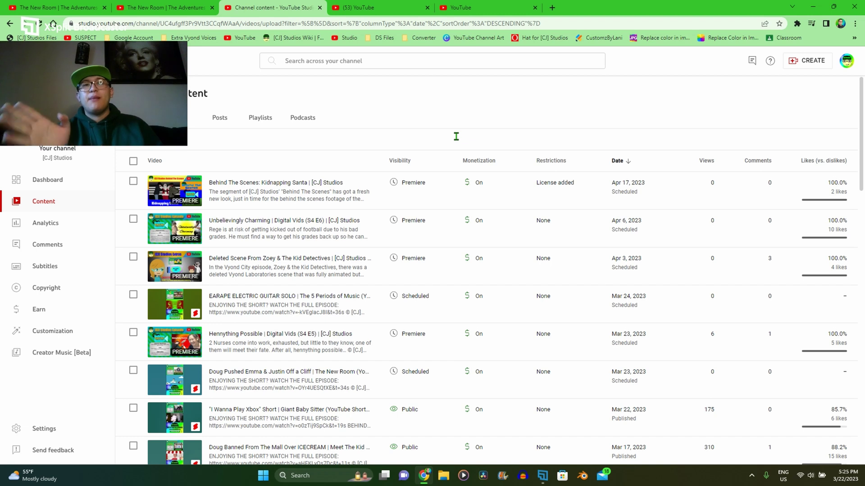
pyautogui.hotkey('alt', 'Tab')
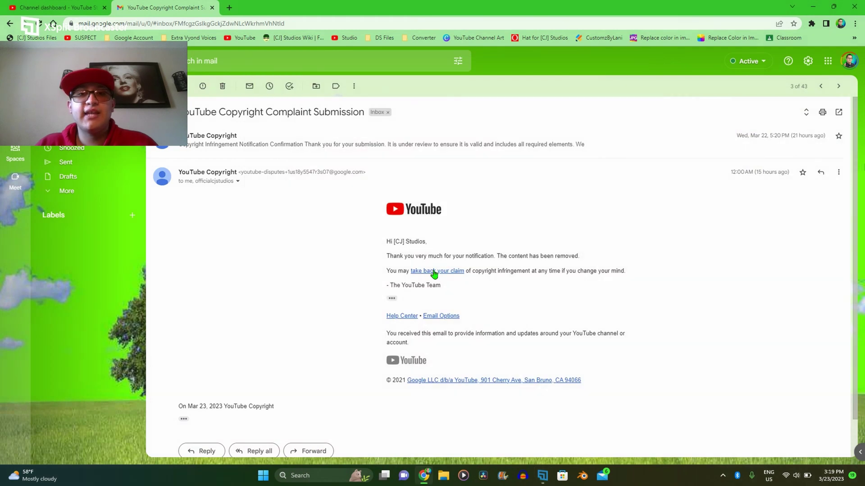
pyautogui.scroll(5, 434, 274)
pyautogui.hscroll(3, 432, 273)
pyautogui.scroll(-1, 433, 272)
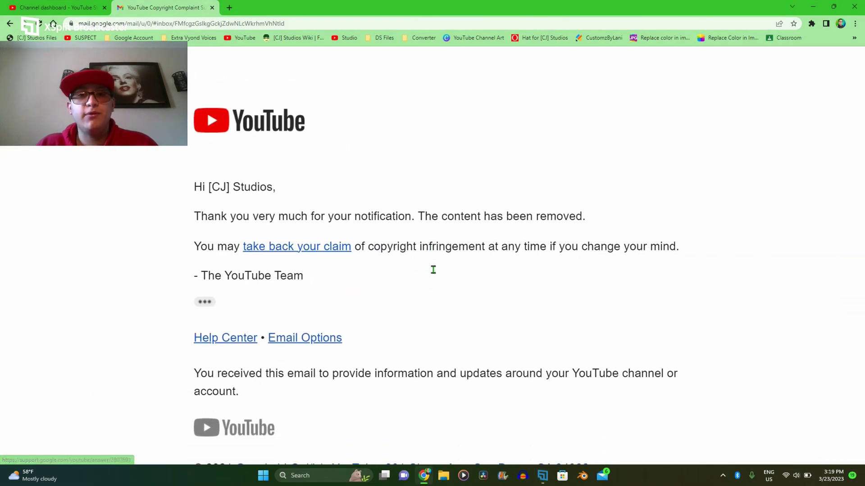
pyautogui.scroll(-1, 433, 270)
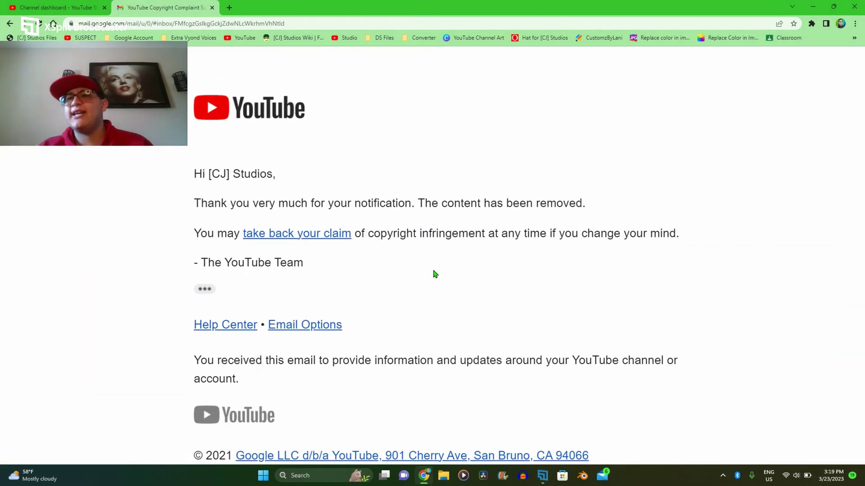
# Step: Return to YouTube Studio and open the Copyright removal requests list
pyautogui.hotkey('ctrl', 'shift', 'Tab')
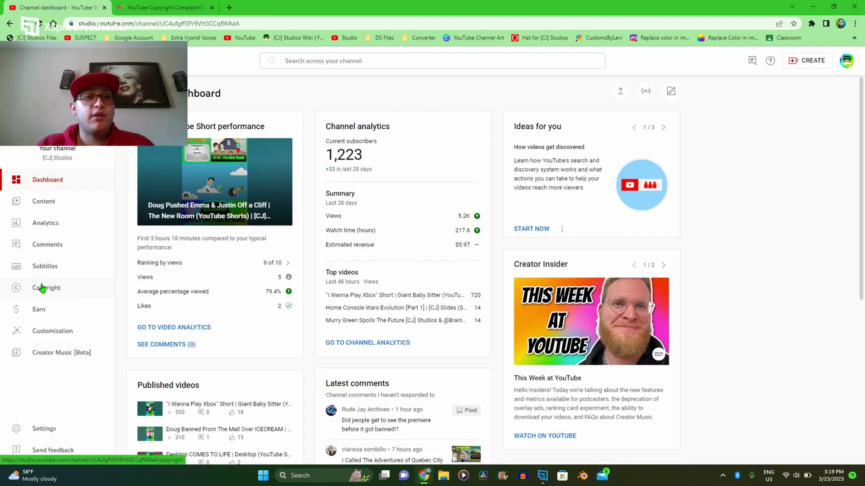
pyautogui.click(43, 287)
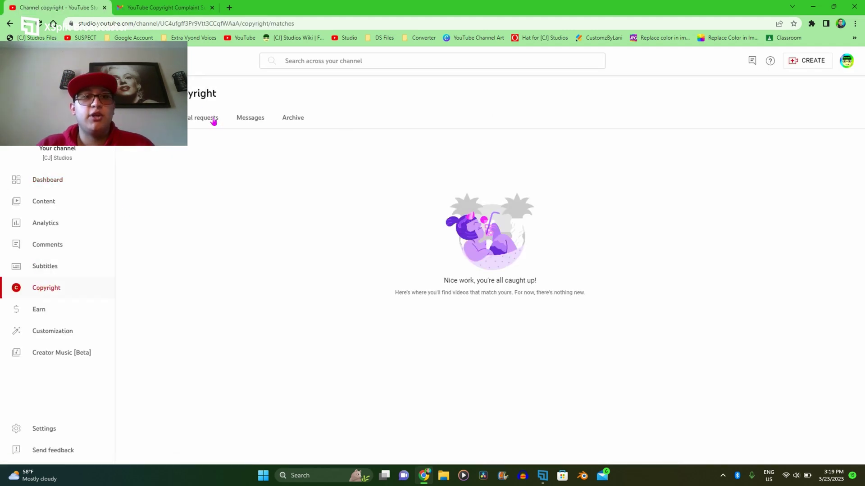
pyautogui.click(212, 118)
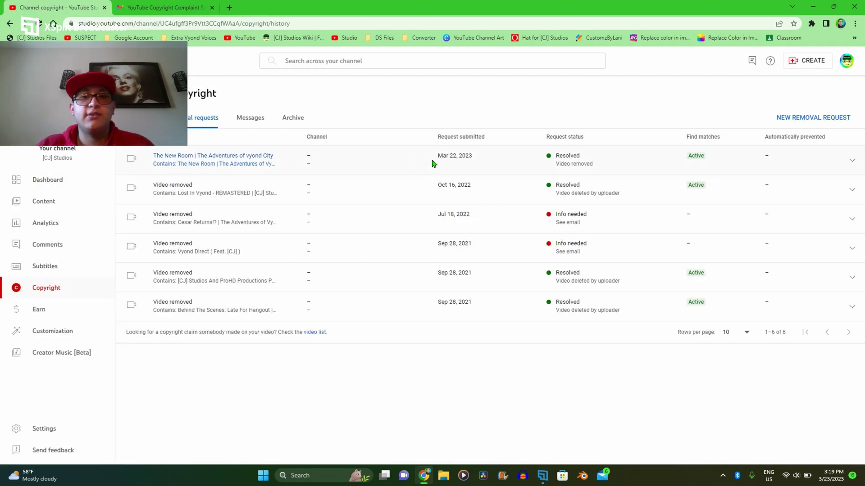
# Step: Expand The New Room request showing Resolved and open its infringing video URL
pyautogui.click(432, 163)
pyautogui.scroll(10, 546, 149)
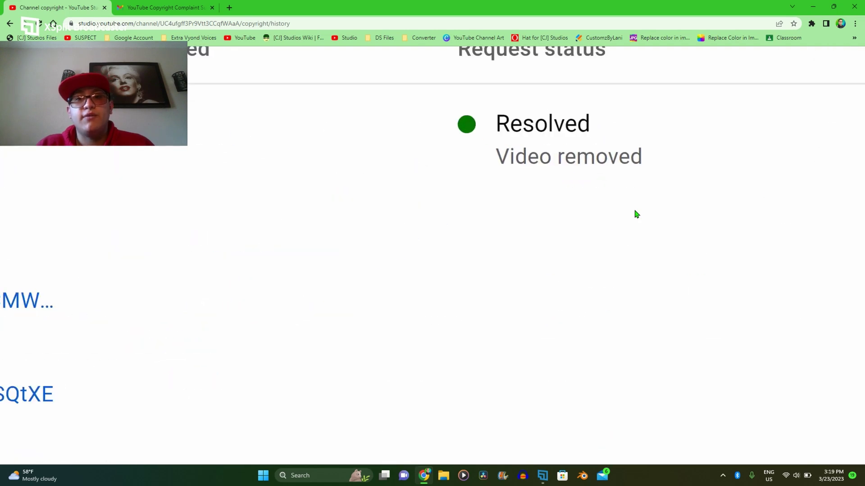
pyautogui.scroll(-8, 636, 214)
pyautogui.click(404, 218)
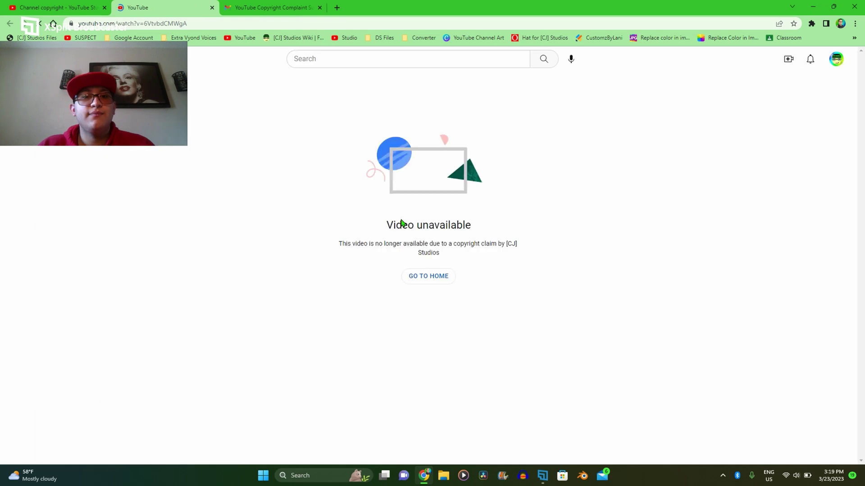
# Step: Check the watch page reads 'Video unavailable' due to [CJ] Studios' copyright claim
pyautogui.scroll(3, 400, 219)
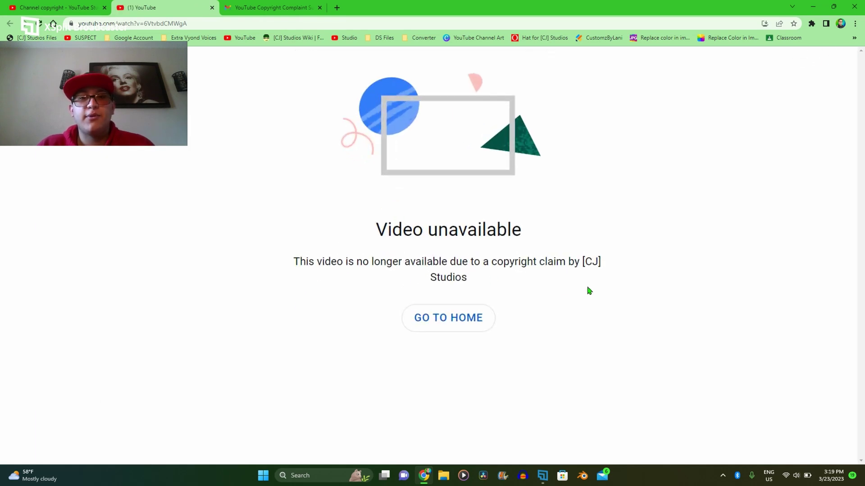
pyautogui.scroll(-3, 506, 303)
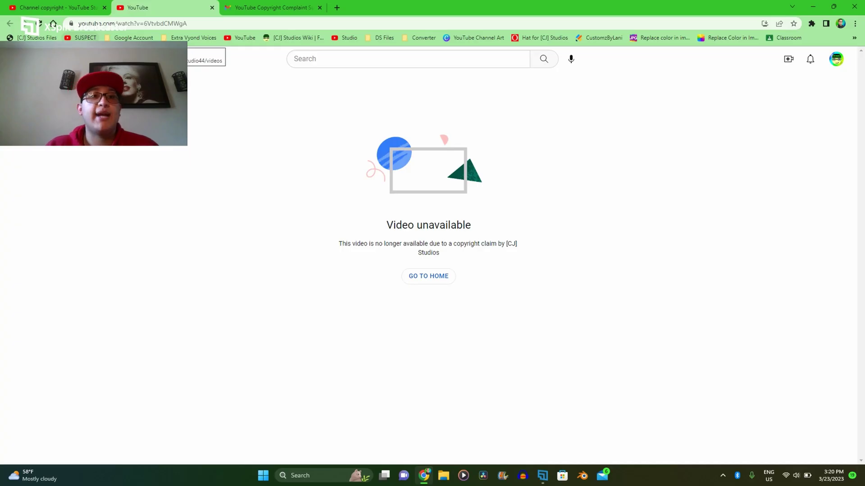
# Step: Load the YT islamic studio channel's Videos page via the SUSPECT bookmark and see the 404
pyautogui.click(84, 37)
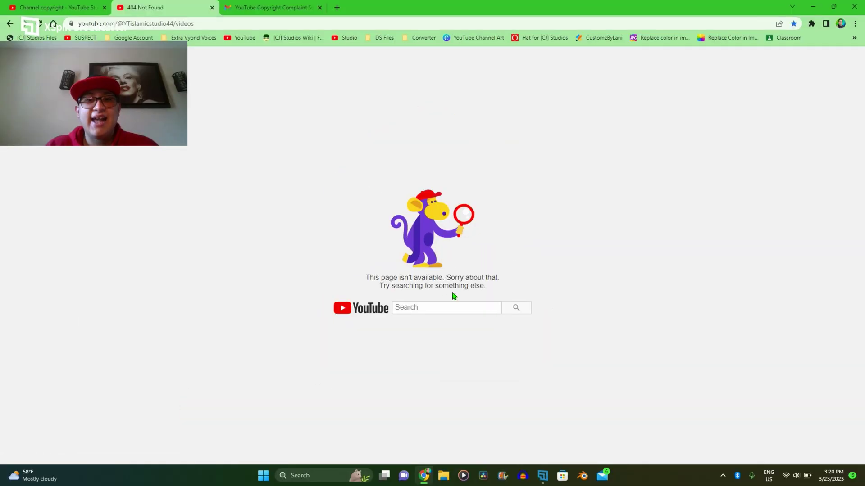
pyautogui.scroll(5, 453, 295)
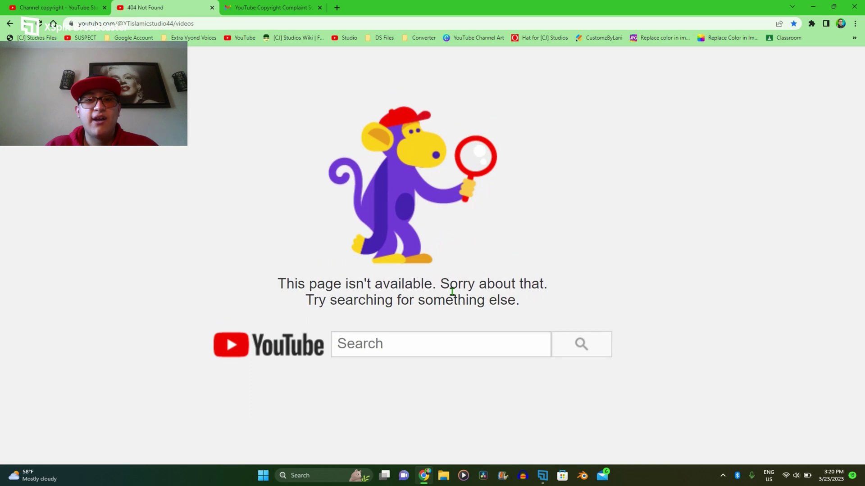